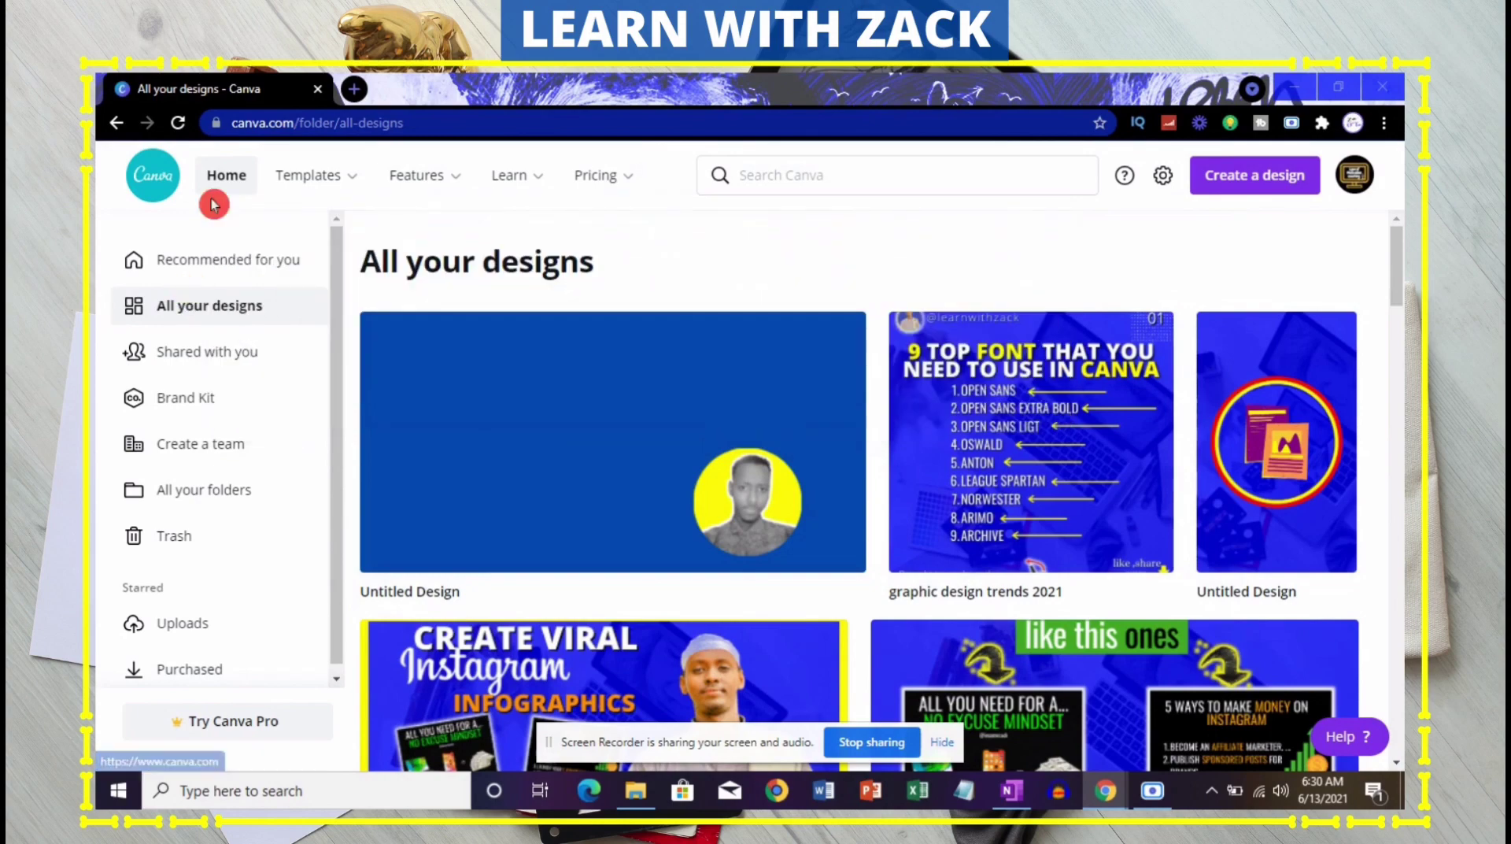
- Create a blank 1080 × 1080 px Instagram Post design and fill its background with the yellow found by colour search
click(225, 275)
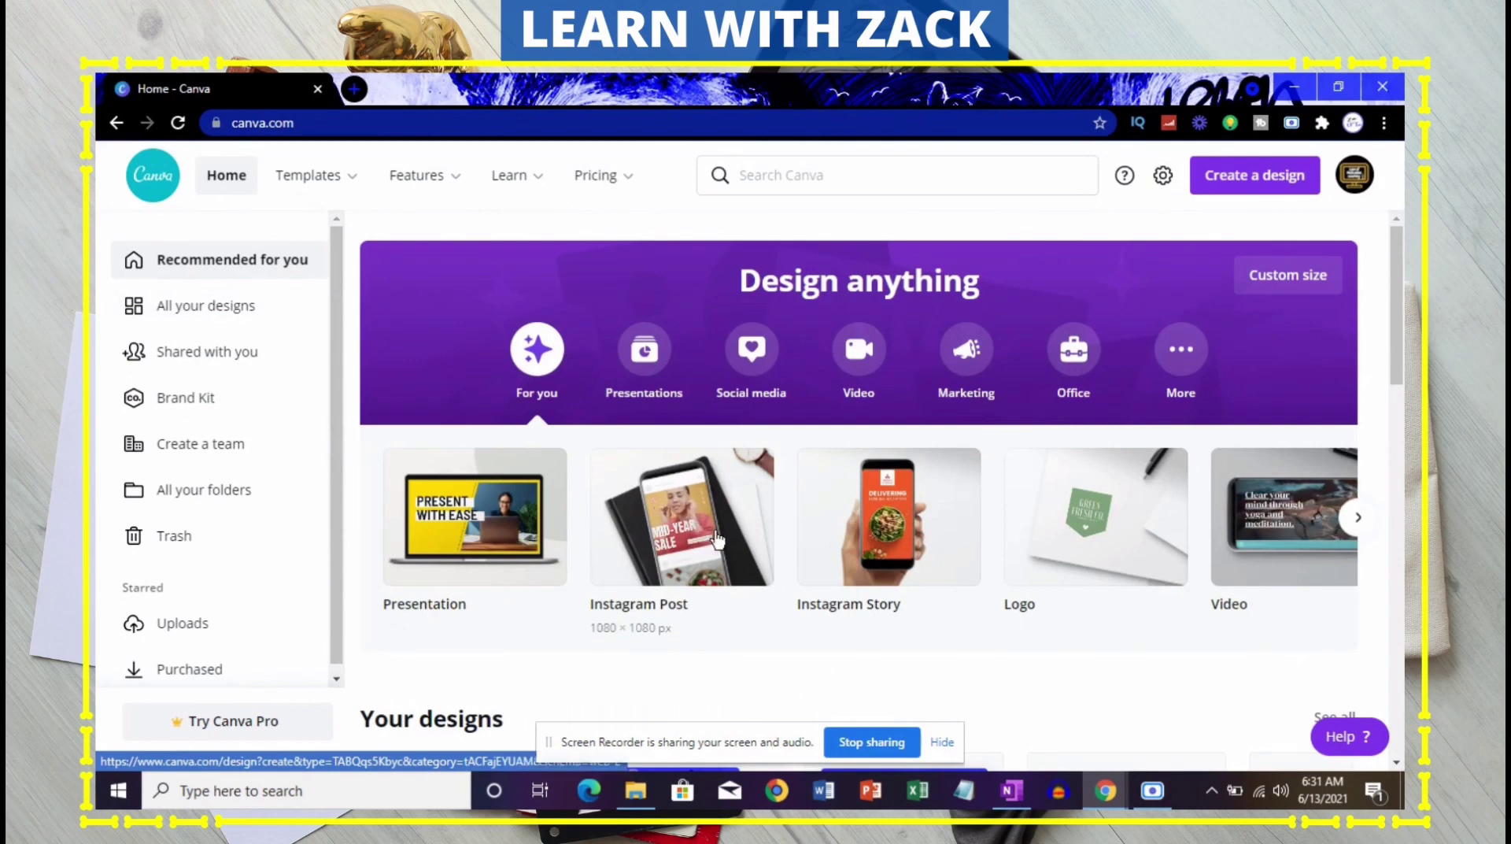
click(681, 507)
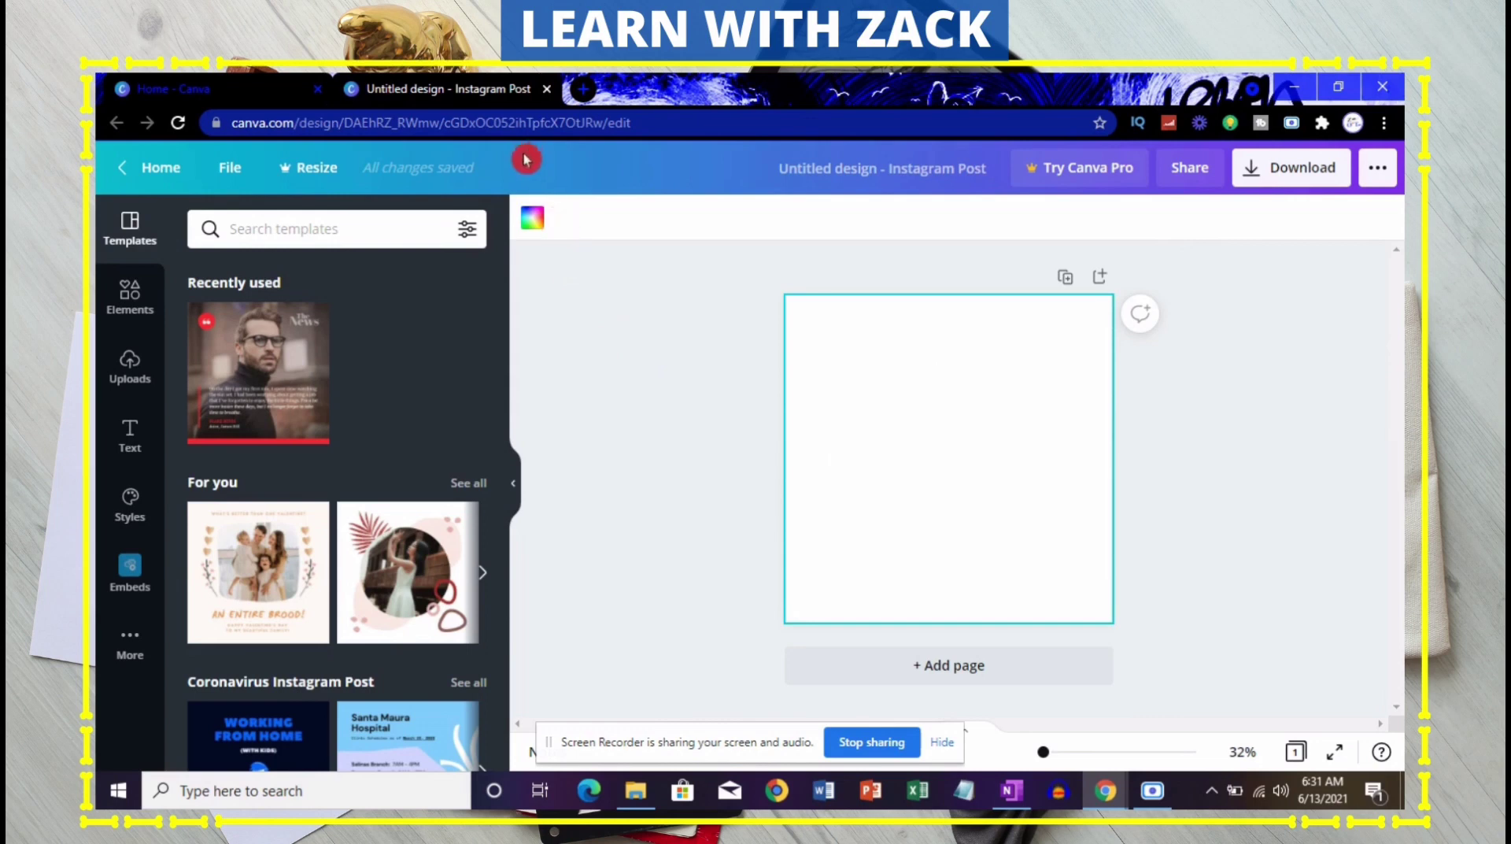
click(533, 217)
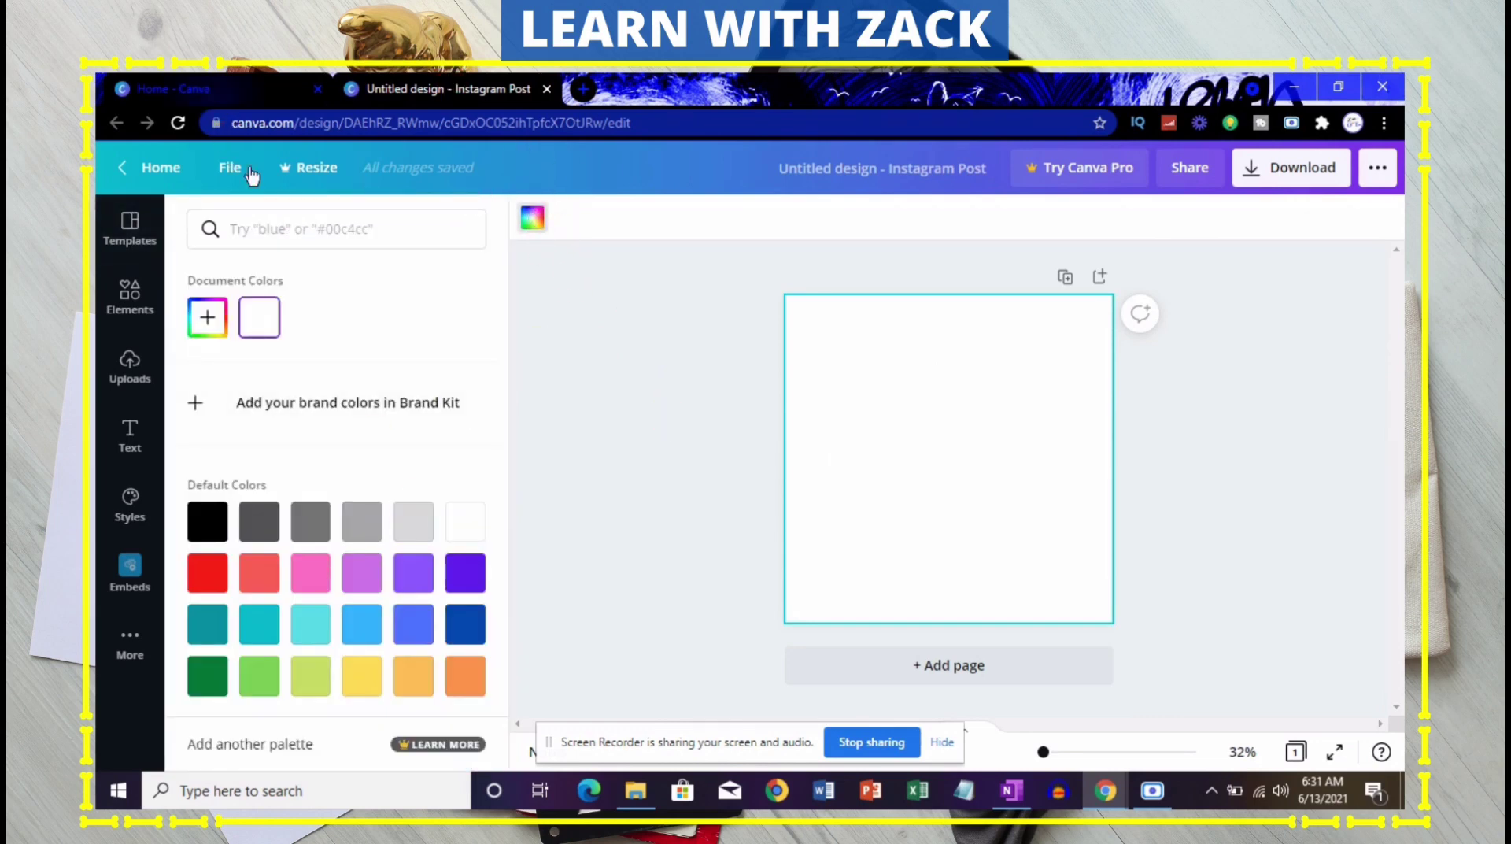
click(274, 230)
text(yel)
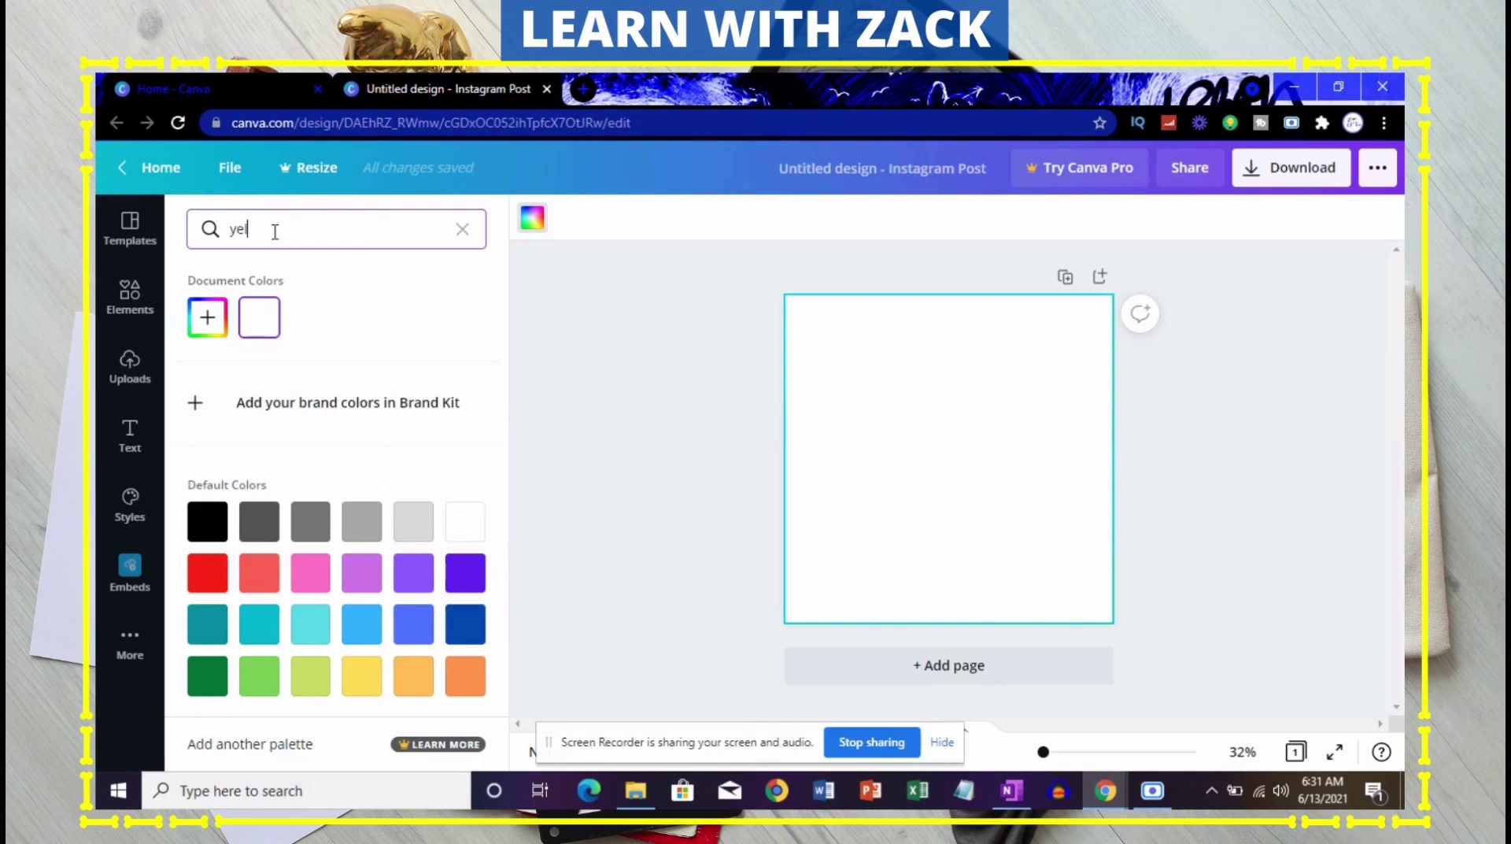
text(low)
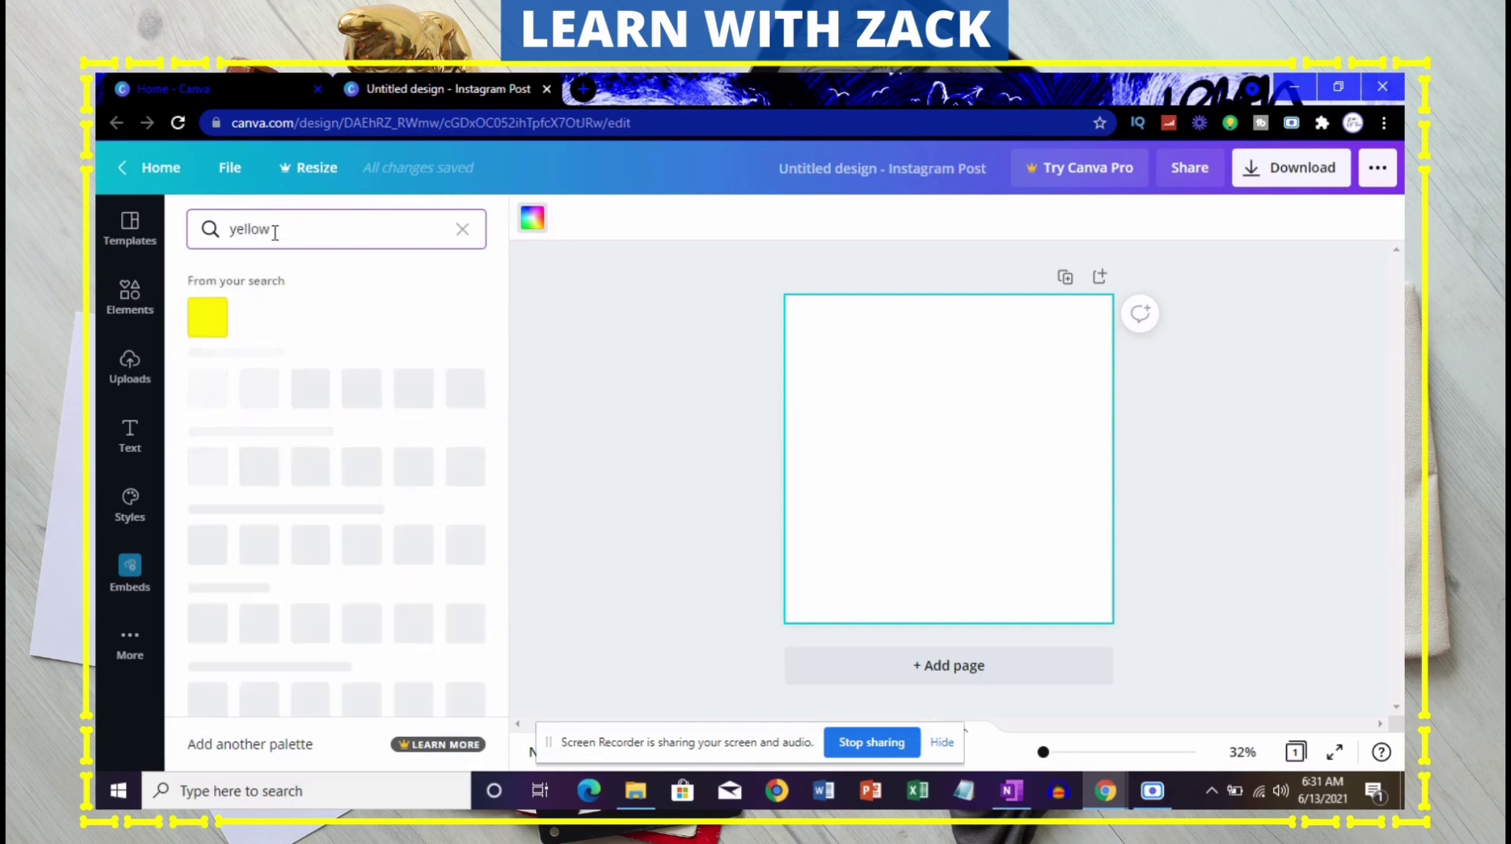
click(209, 313)
click(641, 358)
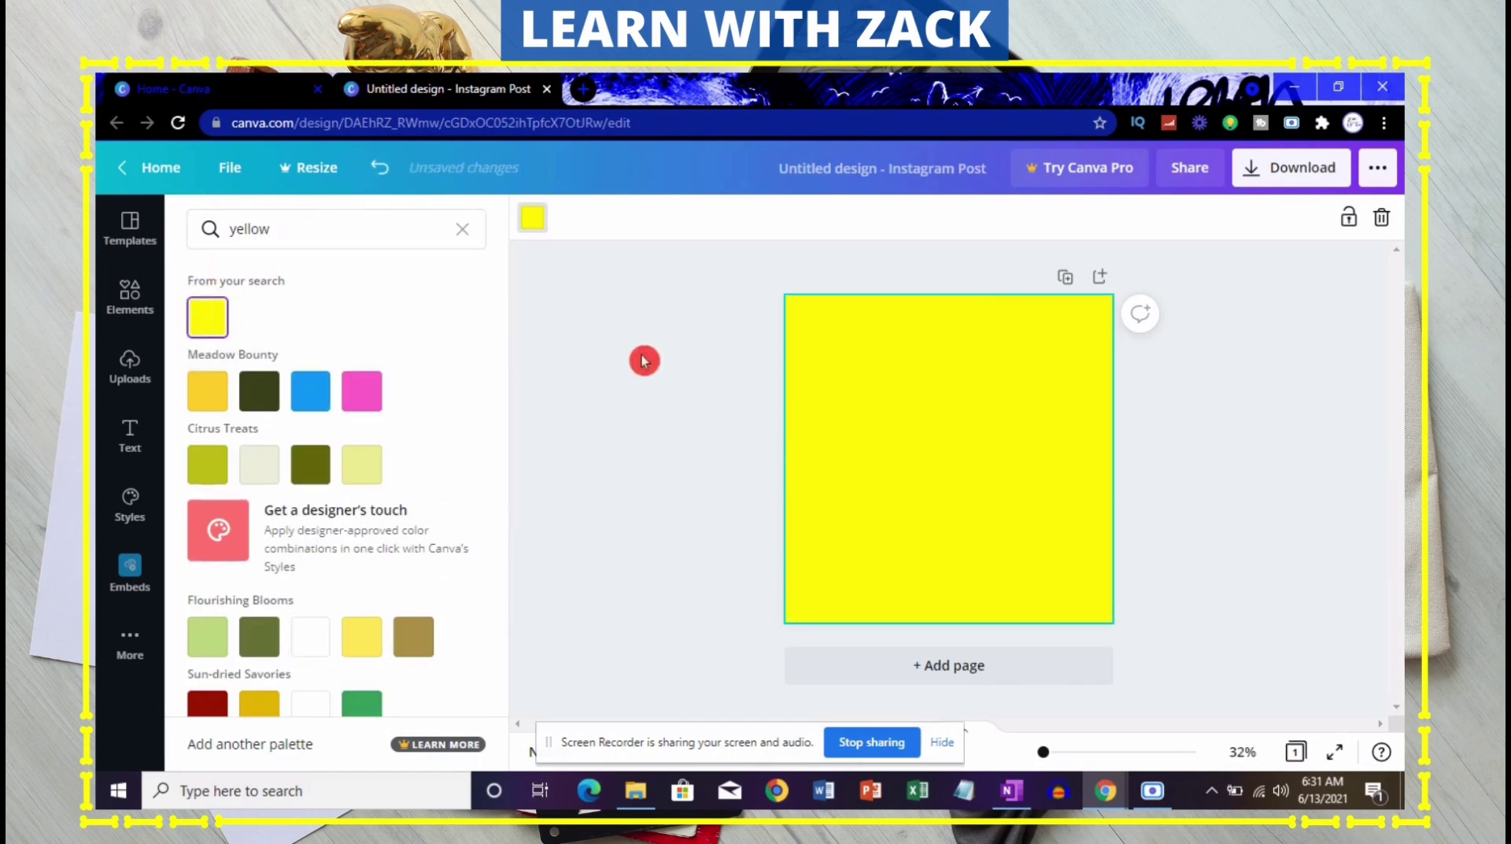
- Add the uploaded background-free portrait of the man in the red shirt to the yellow page
click(119, 382)
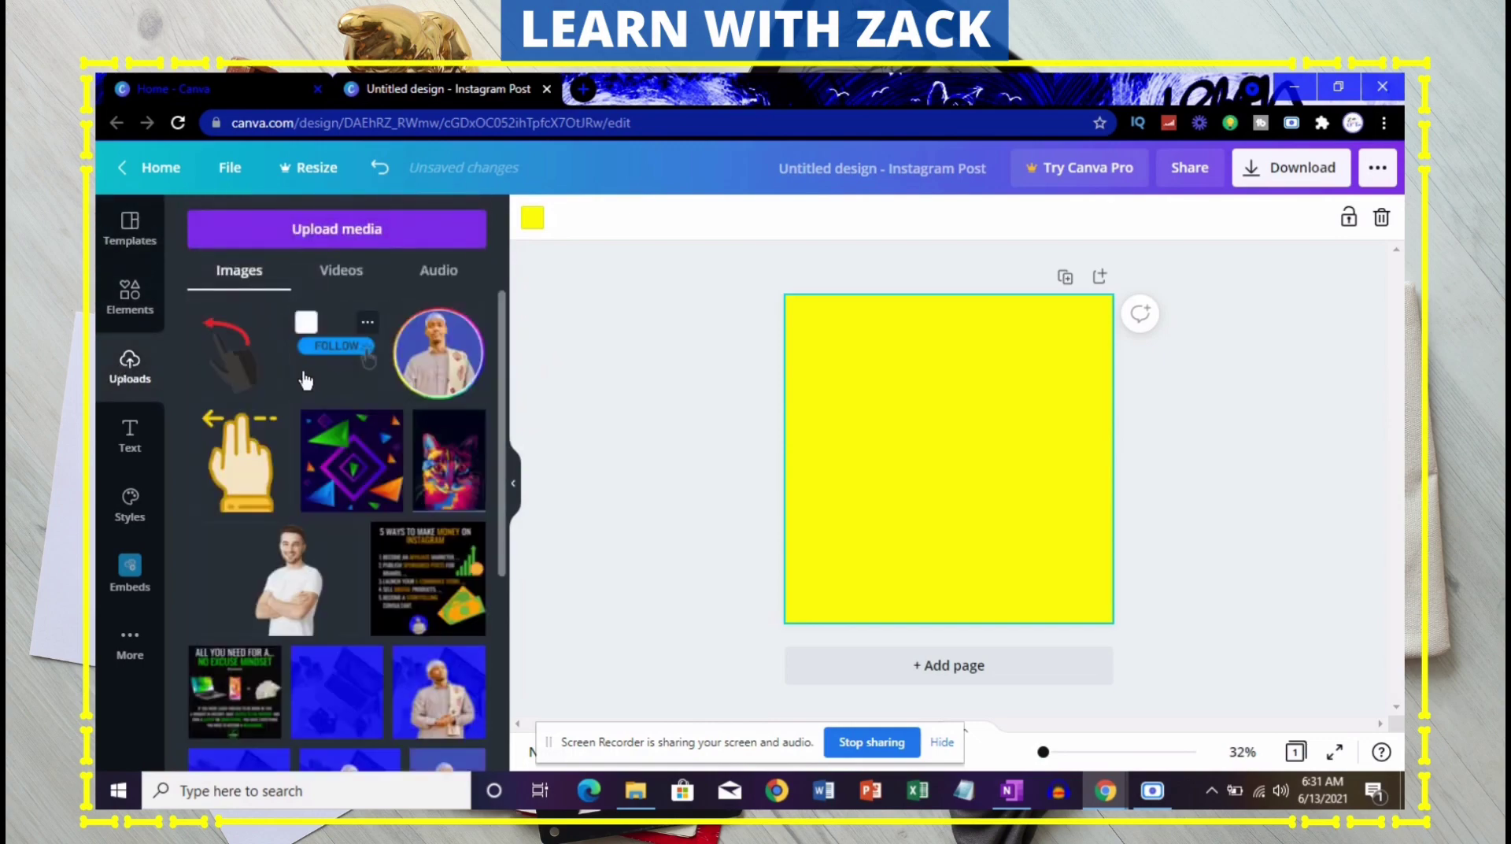
scroll(311, 381, down, 10)
scroll(305, 380, down, 10)
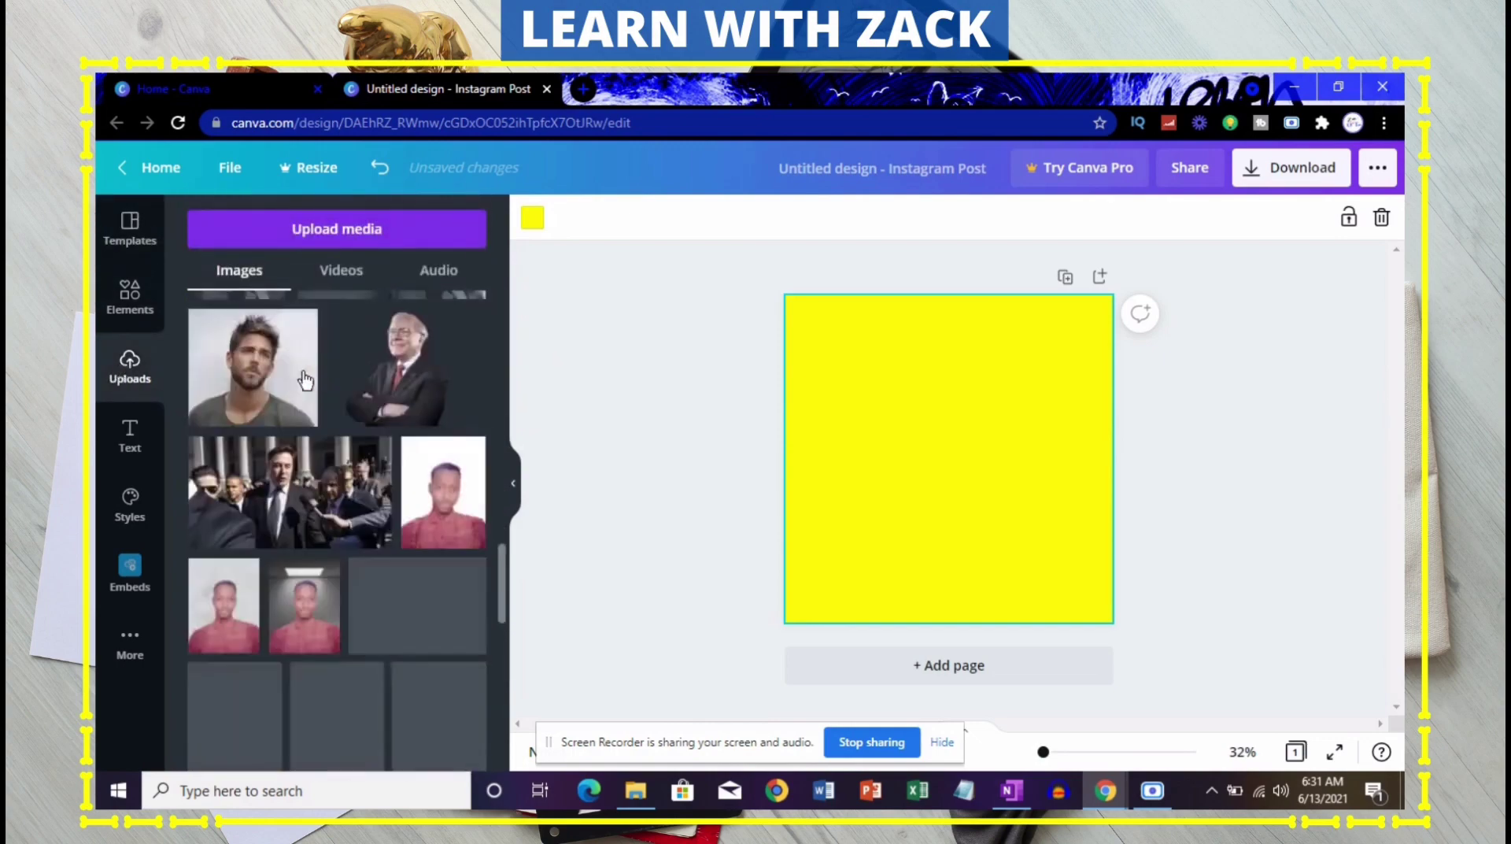
scroll(306, 380, up, 1)
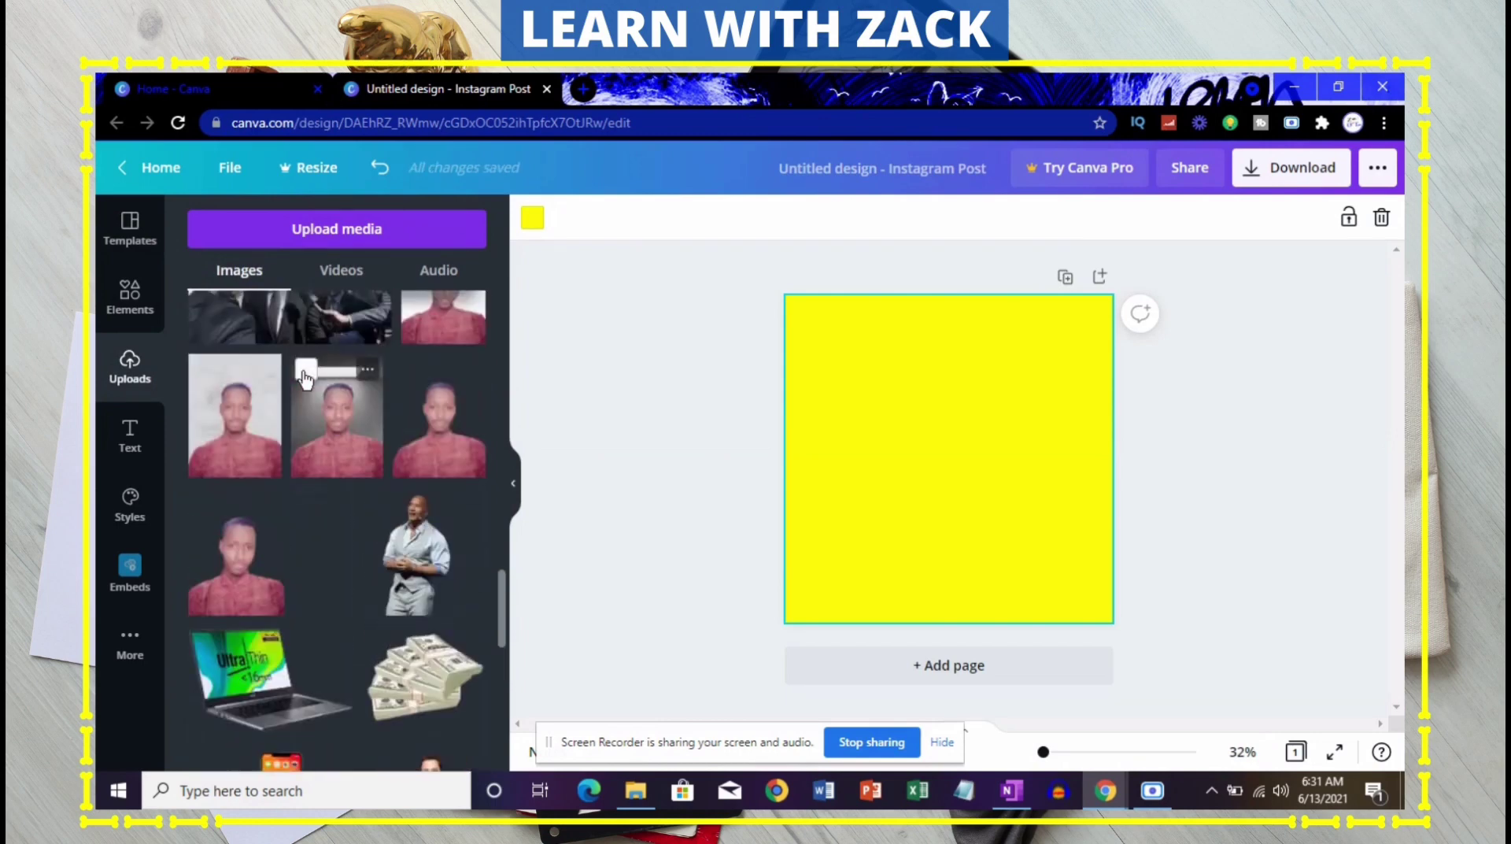
scroll(305, 380, down, 3)
scroll(306, 380, up, 3)
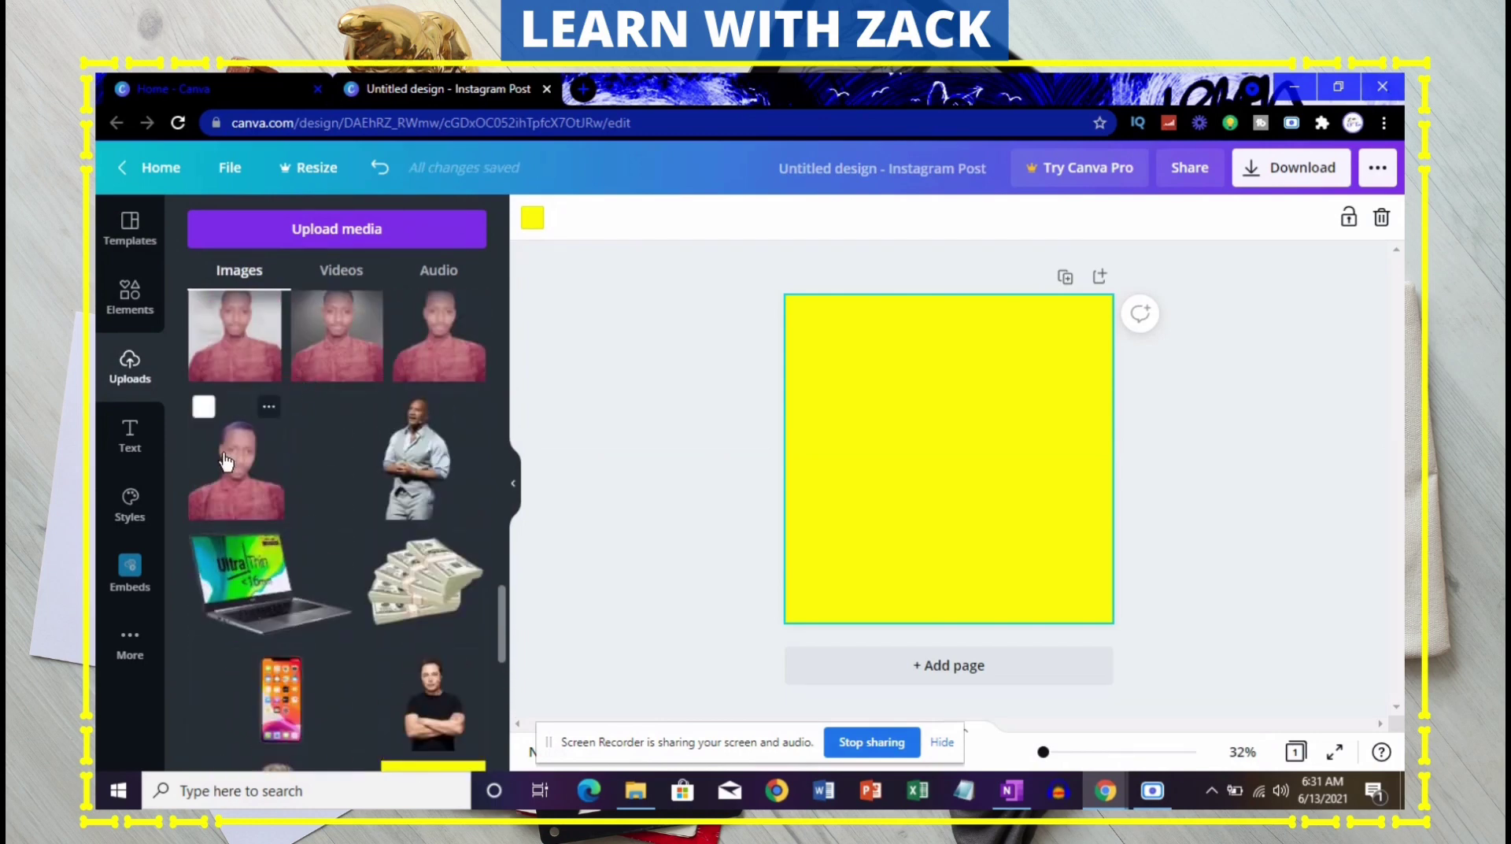
click(247, 436)
drag(546, 370, 583, 374)
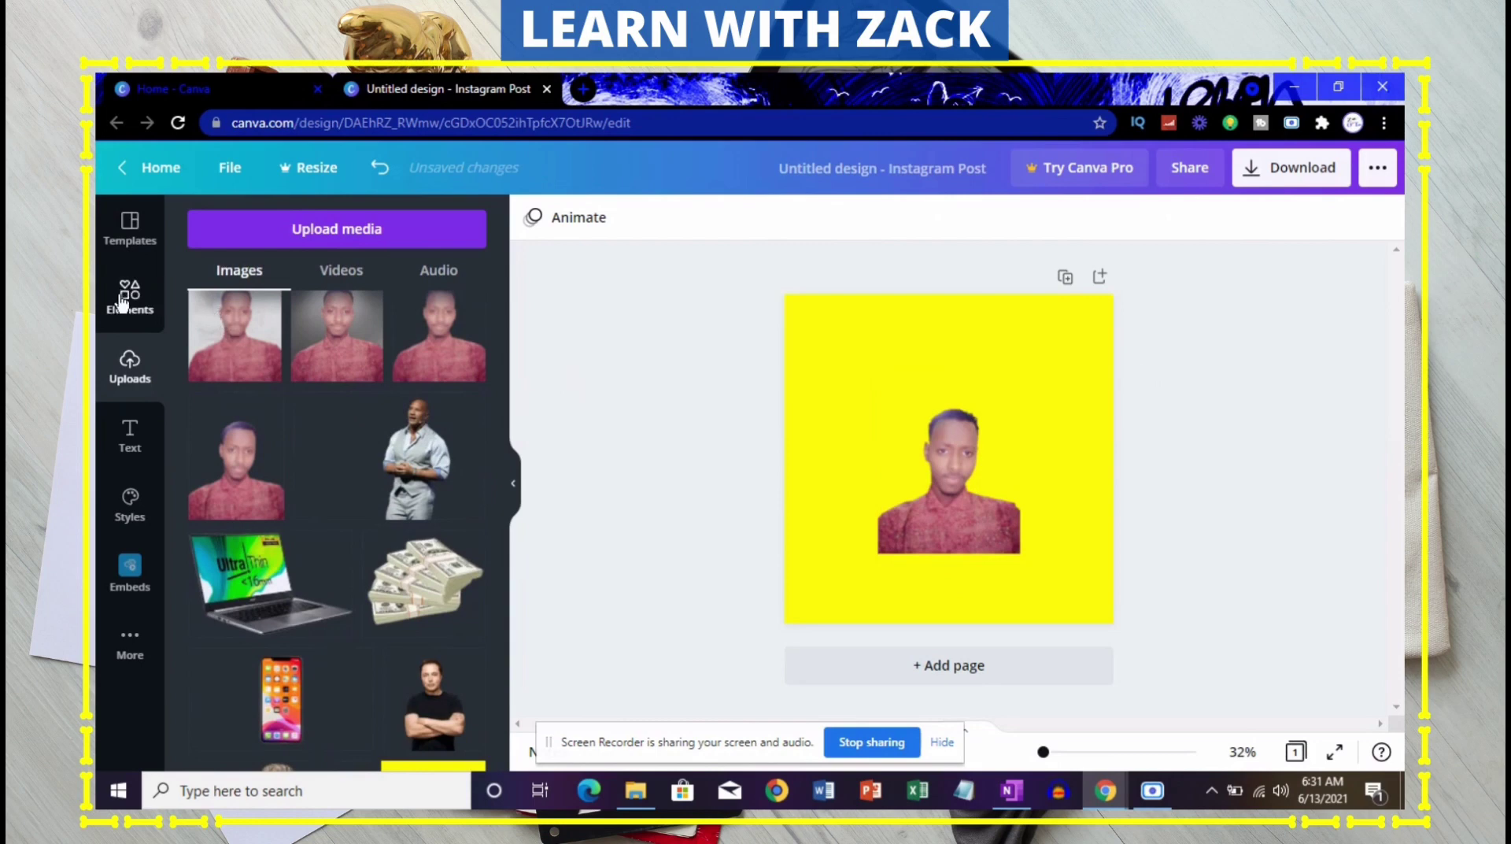
click(129, 232)
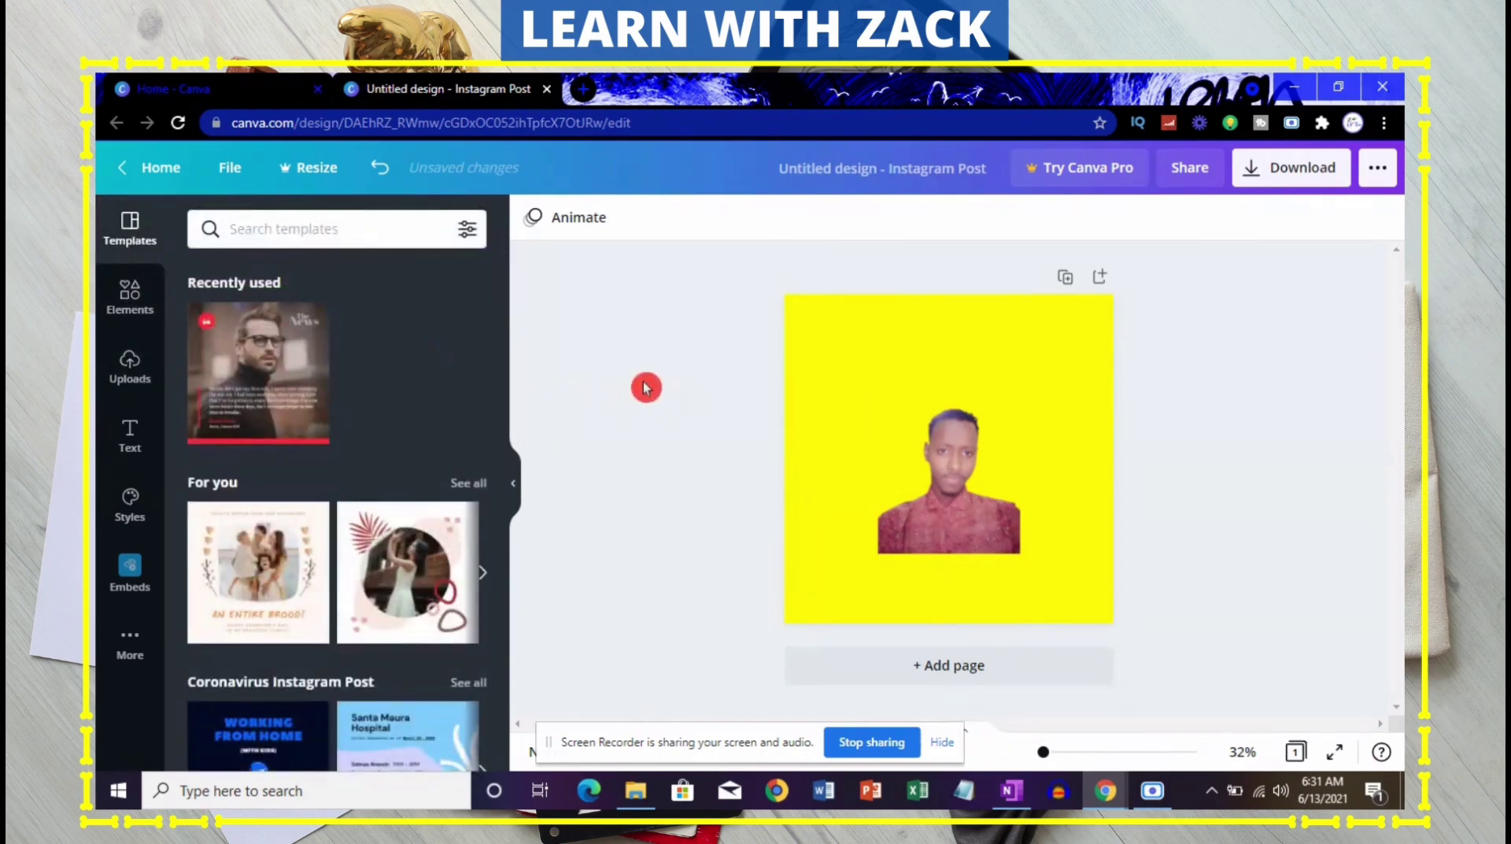
- Give the portrait the Glow effect from the Shadows collection
click(897, 493)
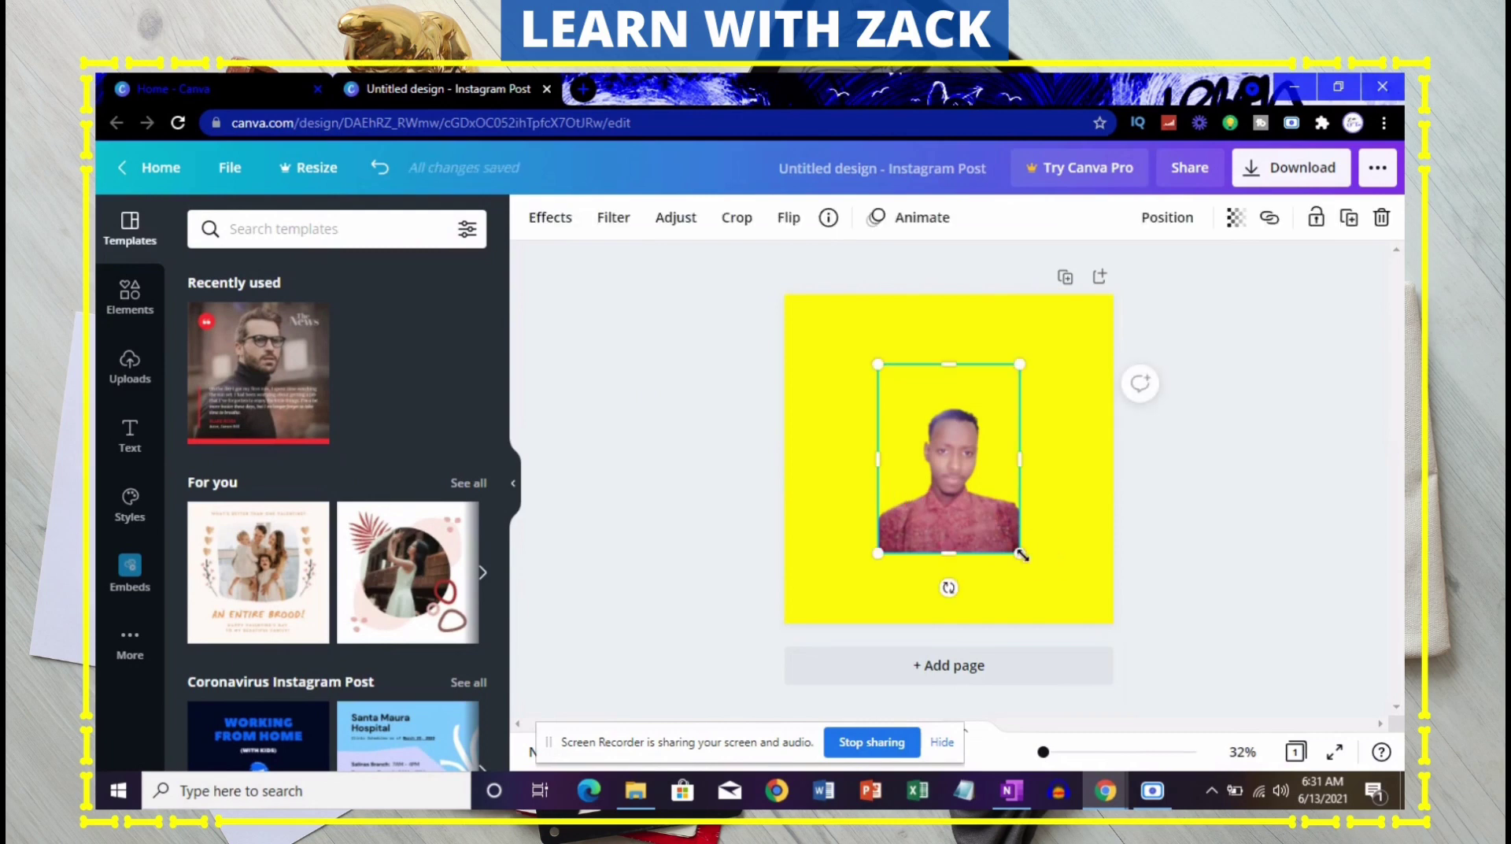
click(551, 220)
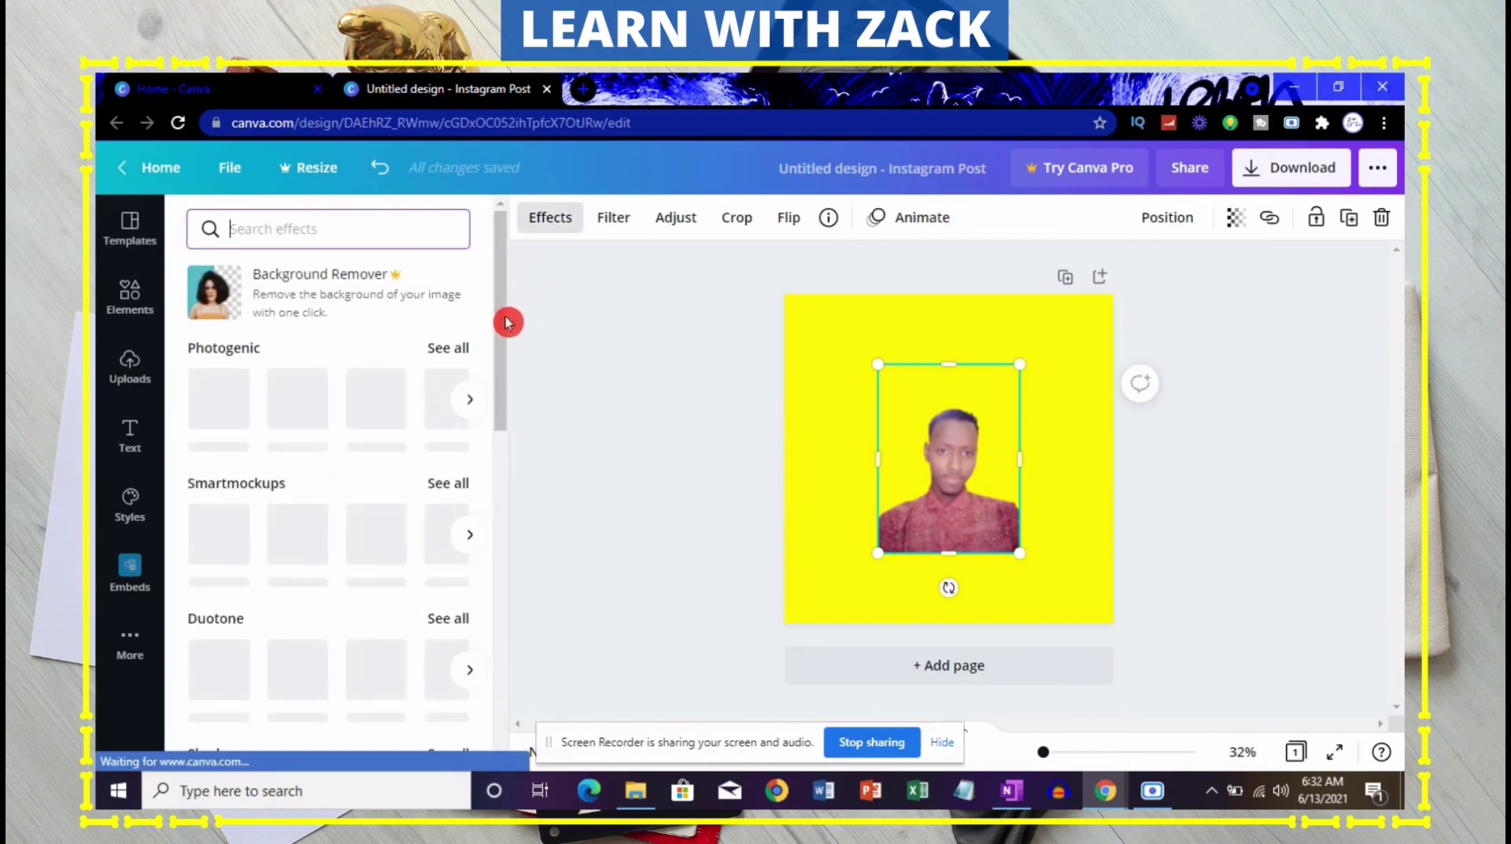
scroll(408, 368, down, 10)
scroll(408, 368, up, 6)
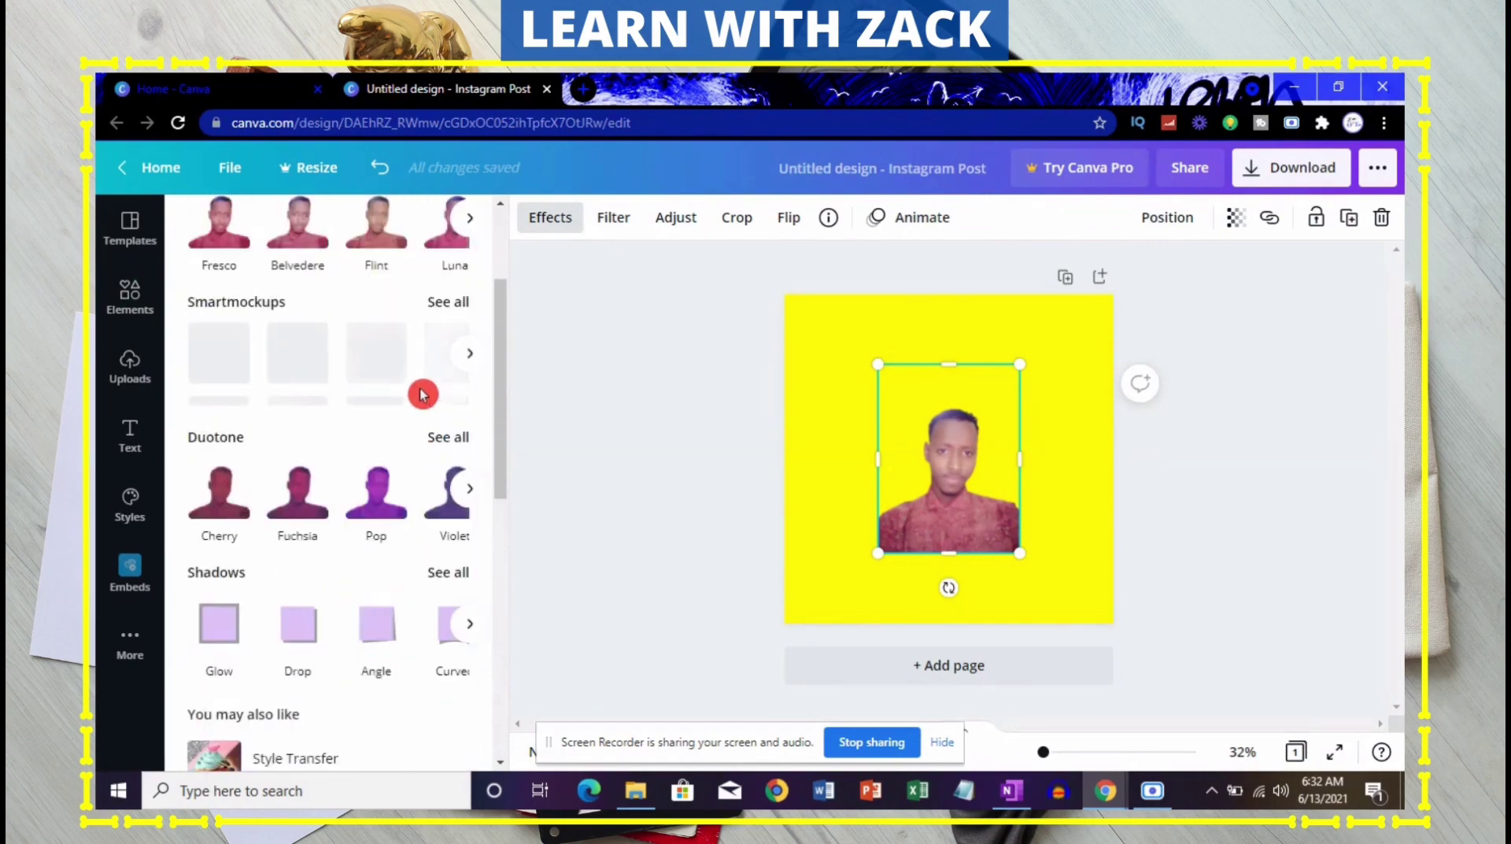
scroll(423, 396, down, 5)
scroll(441, 299, up, 4)
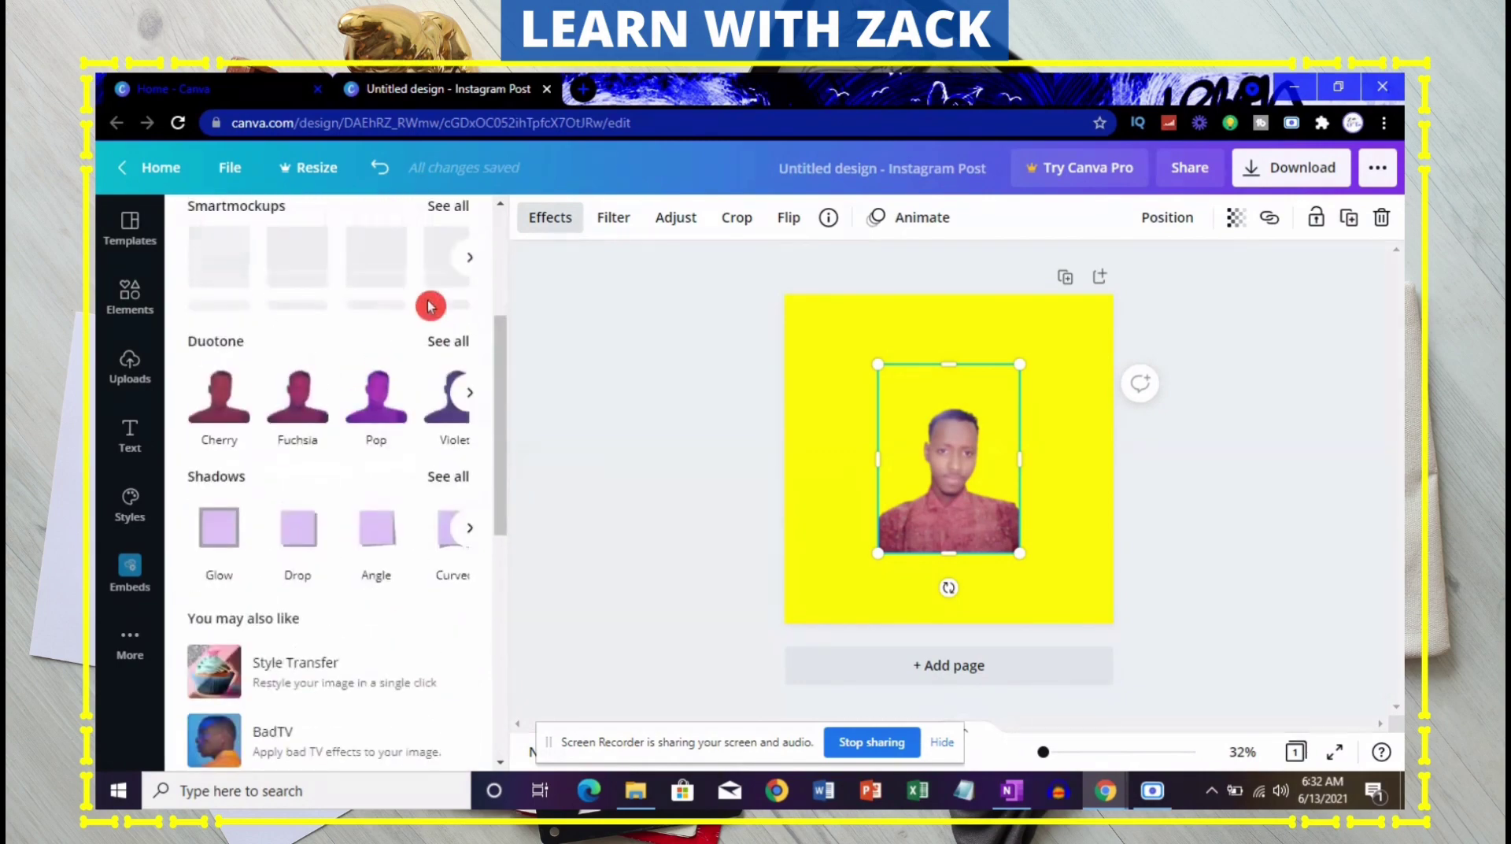
click(422, 325)
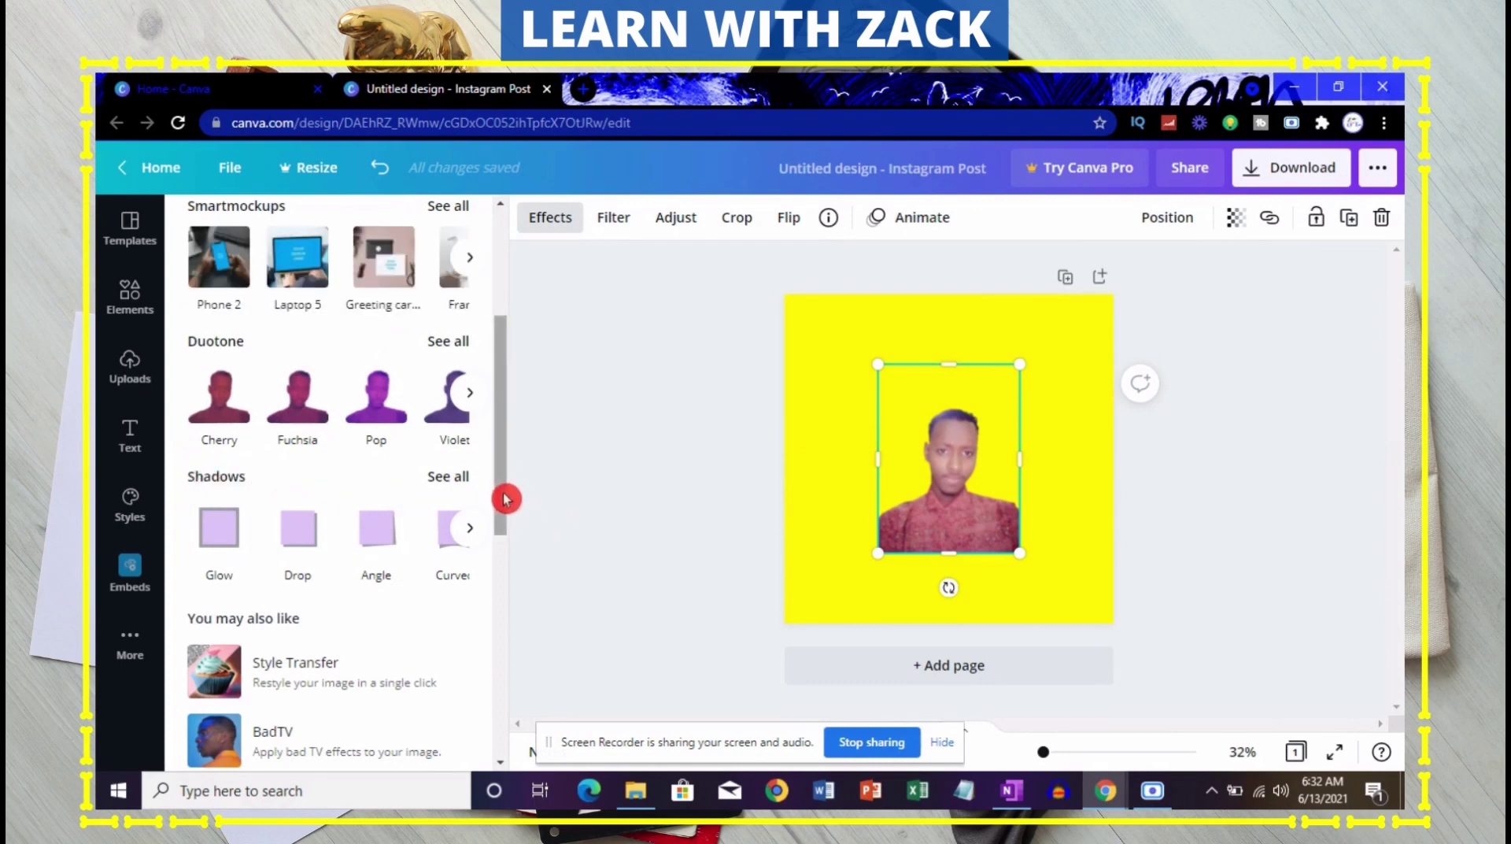
click(459, 476)
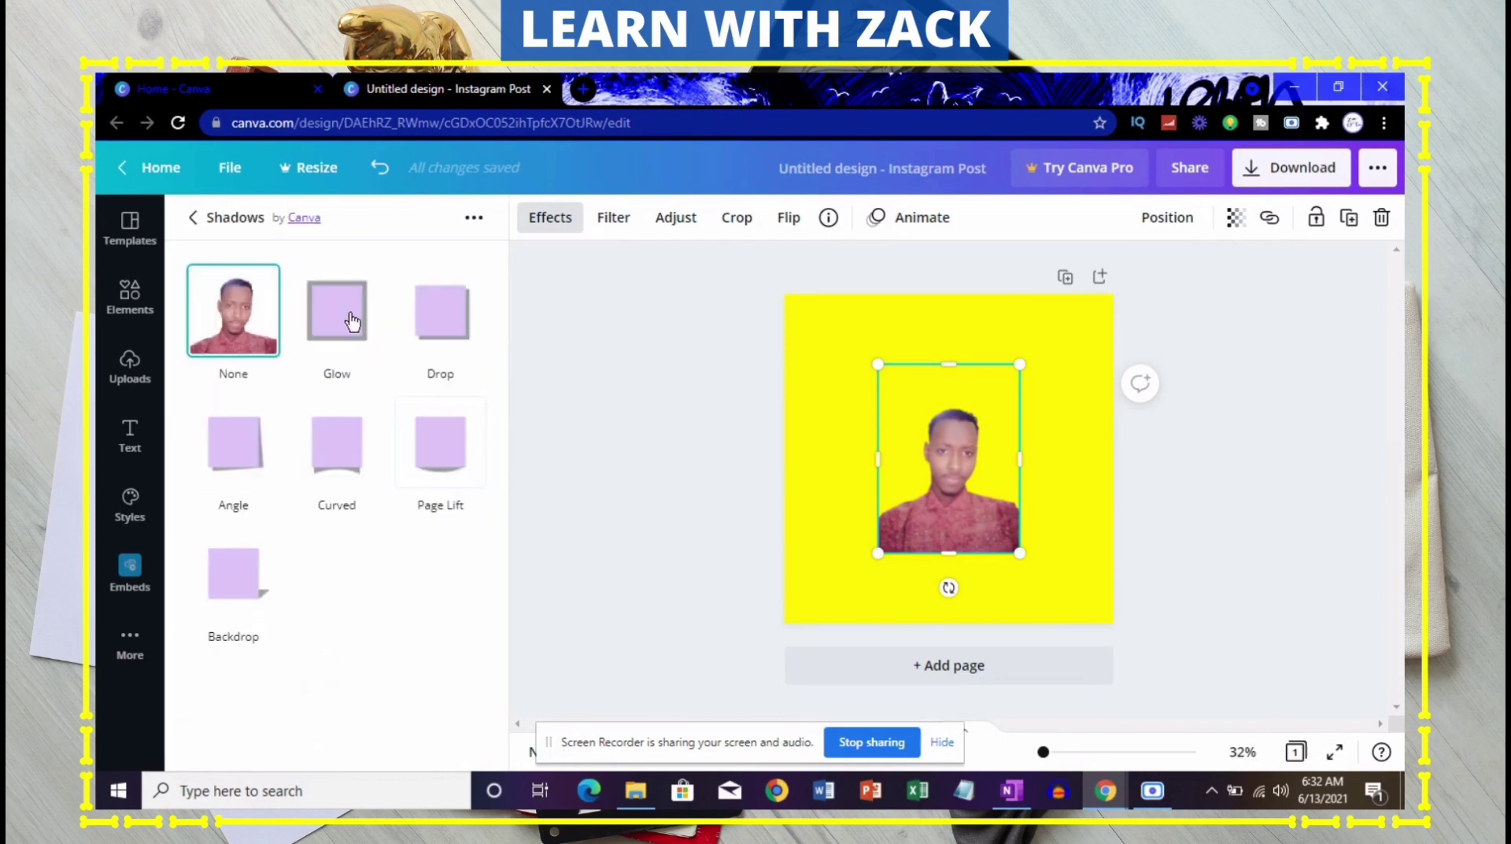
click(348, 351)
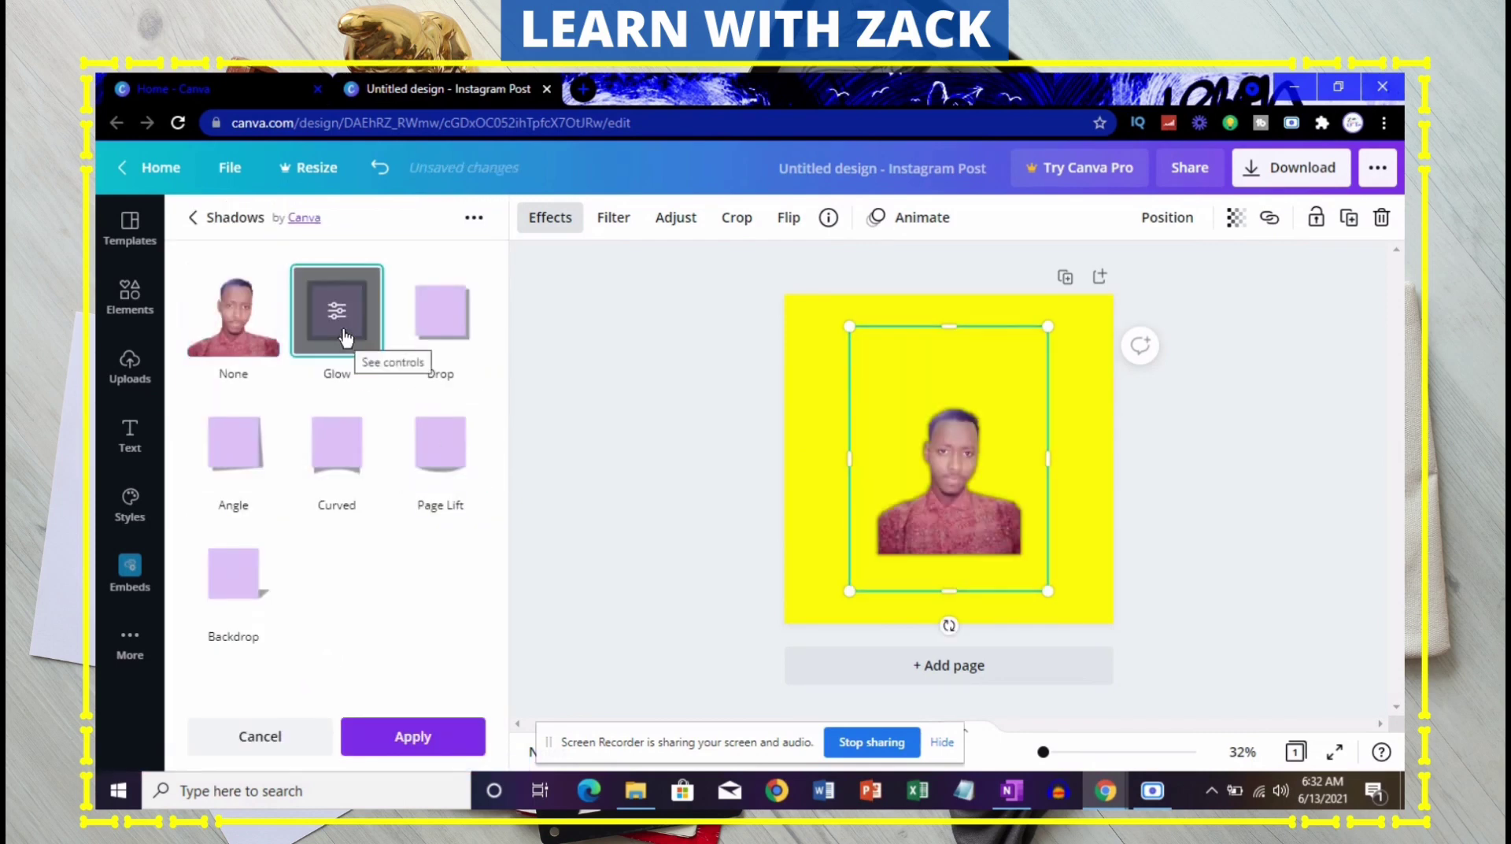
- Turn the glow into a solid outline with white colour, blur 0, transparency 100 and a larger size, and apply it
click(338, 313)
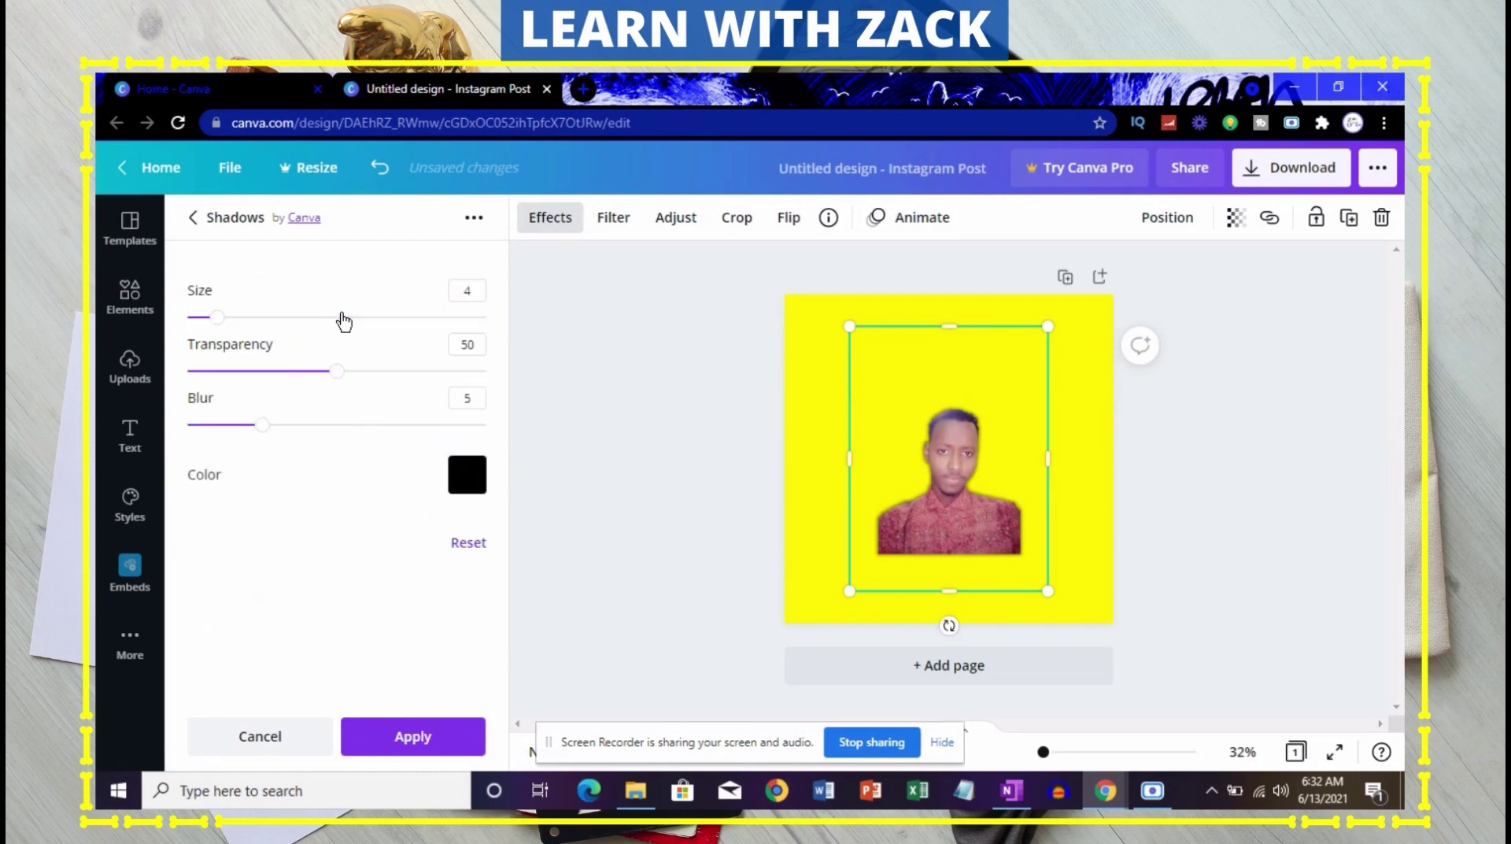
click(467, 474)
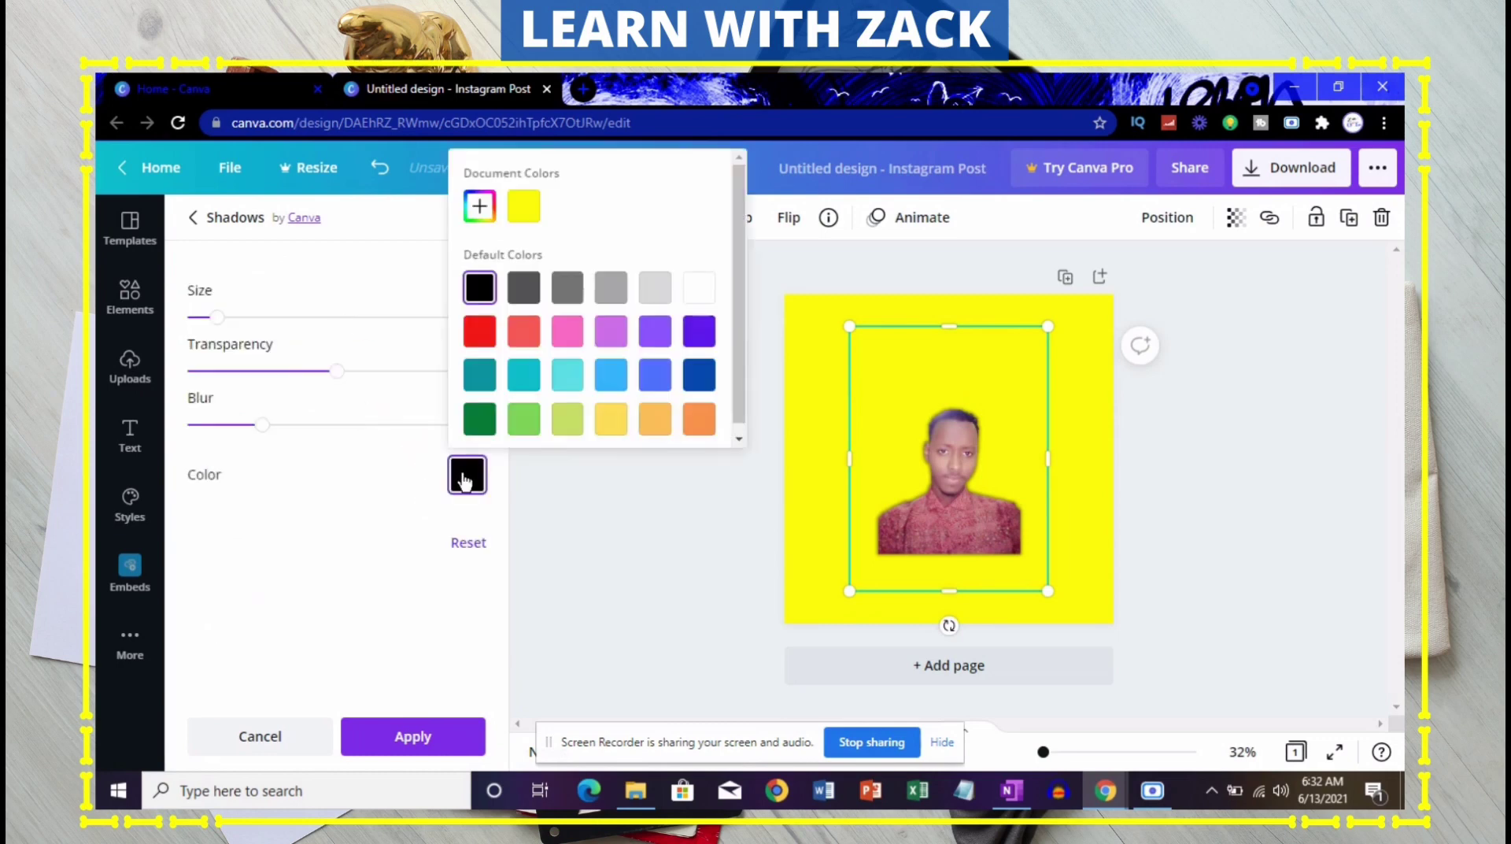
click(713, 298)
click(306, 528)
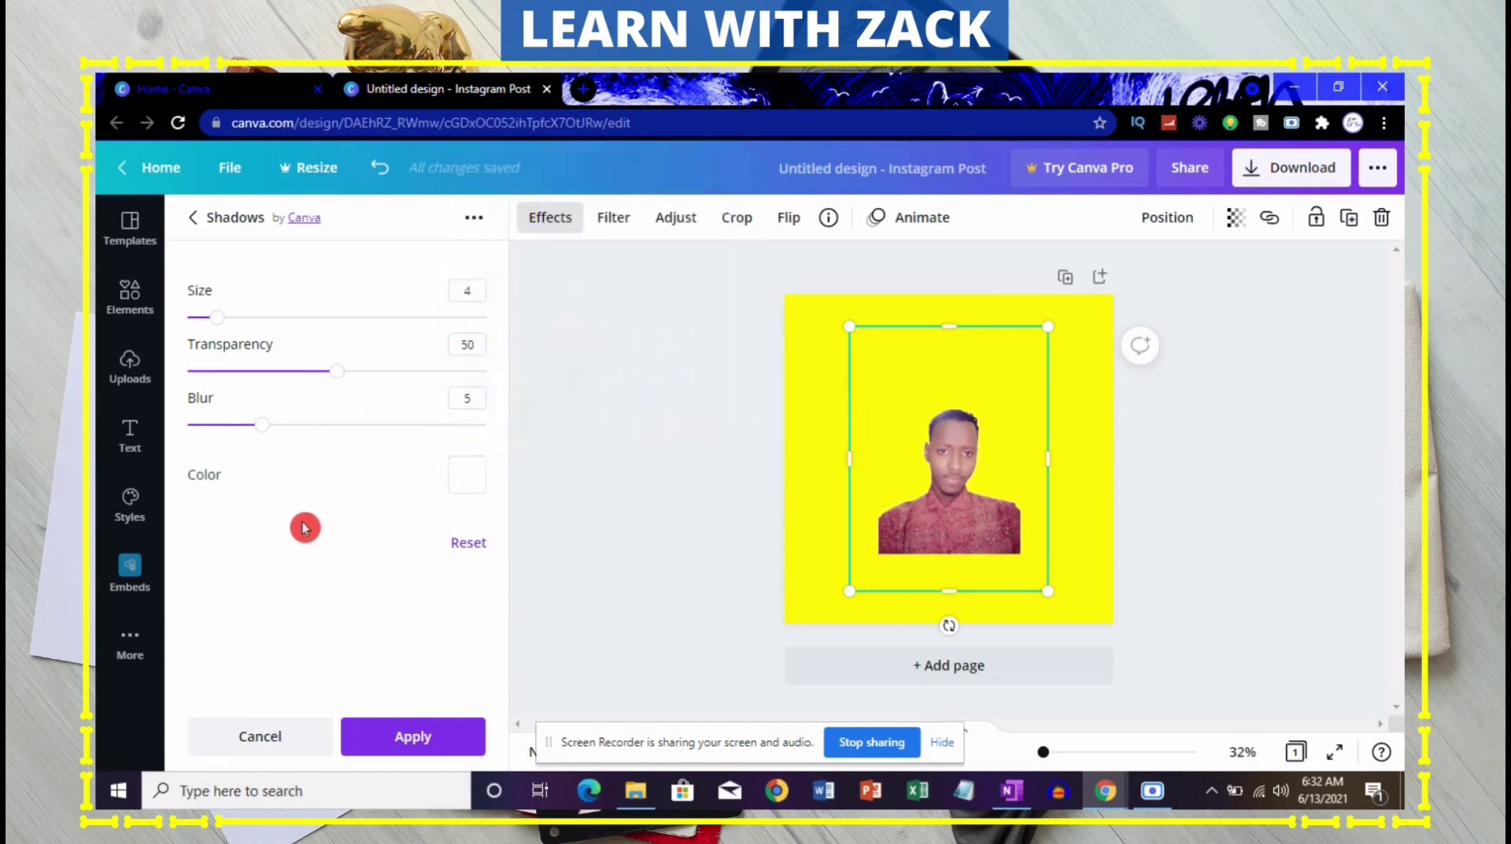
drag(264, 429, 186, 388)
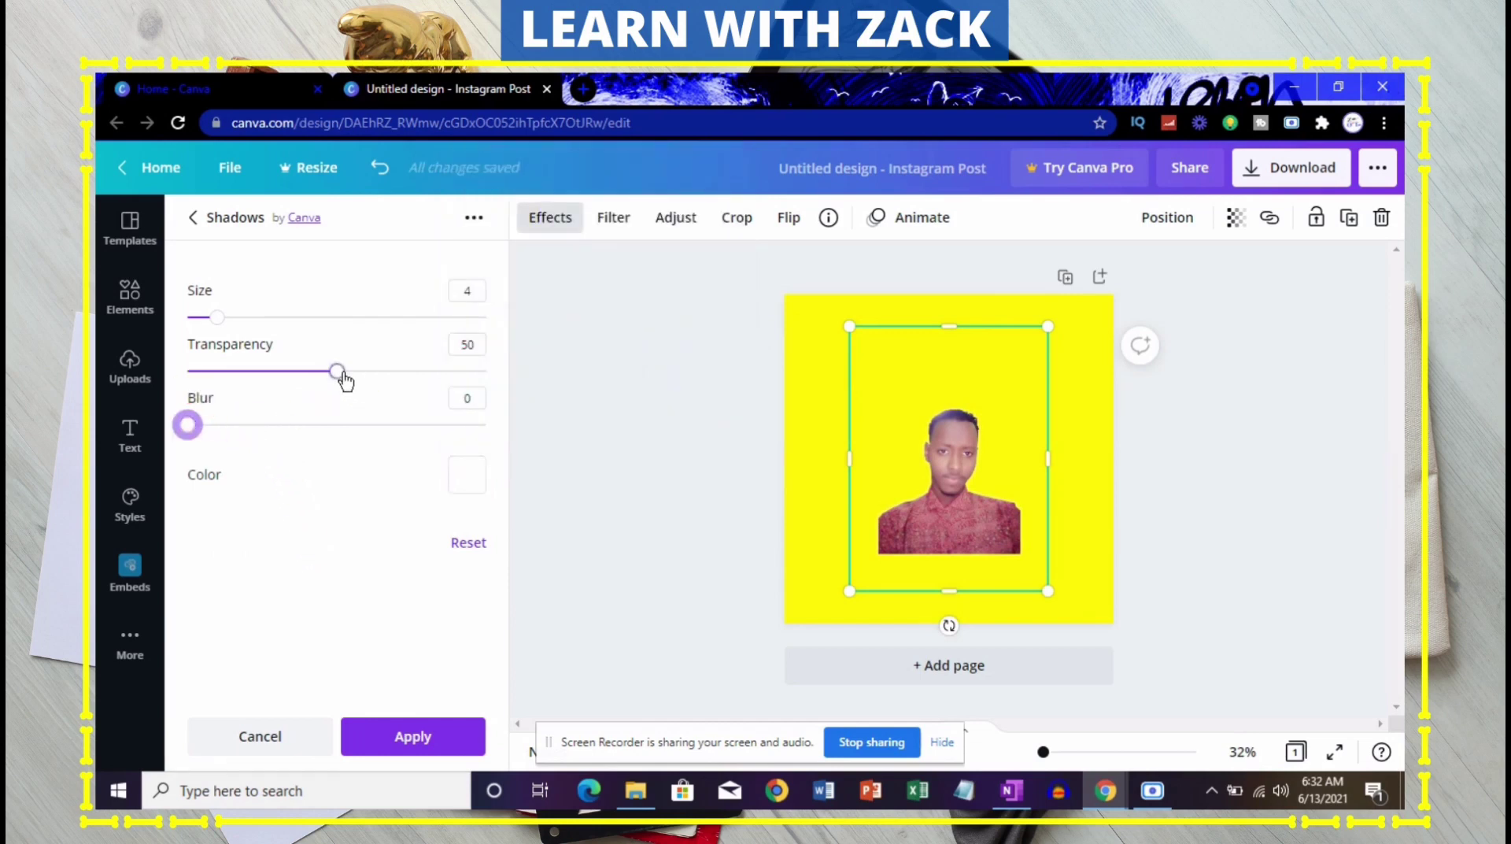
drag(345, 381, 486, 381)
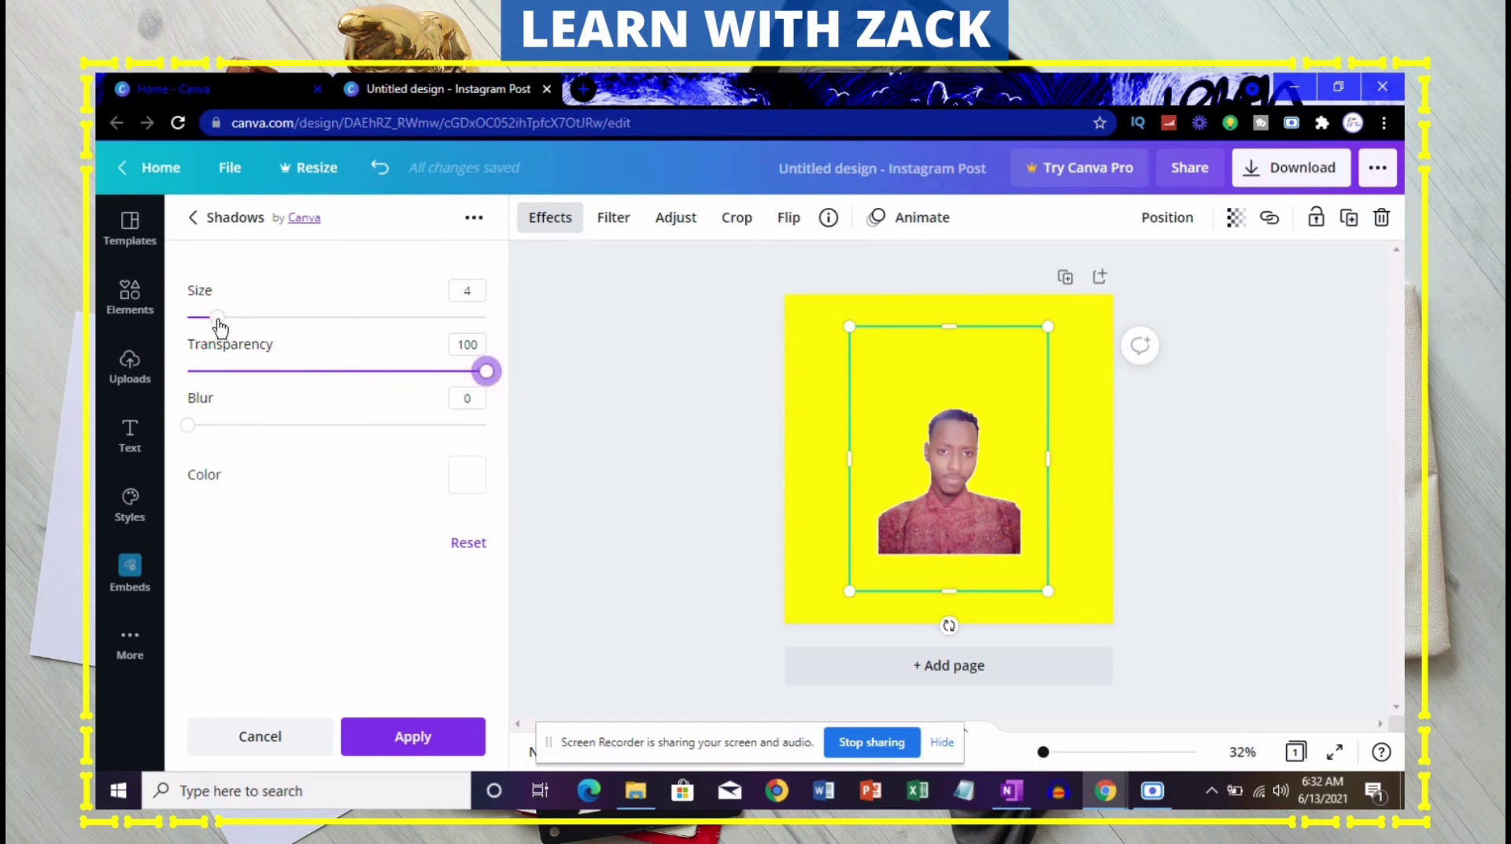
drag(219, 326, 269, 330)
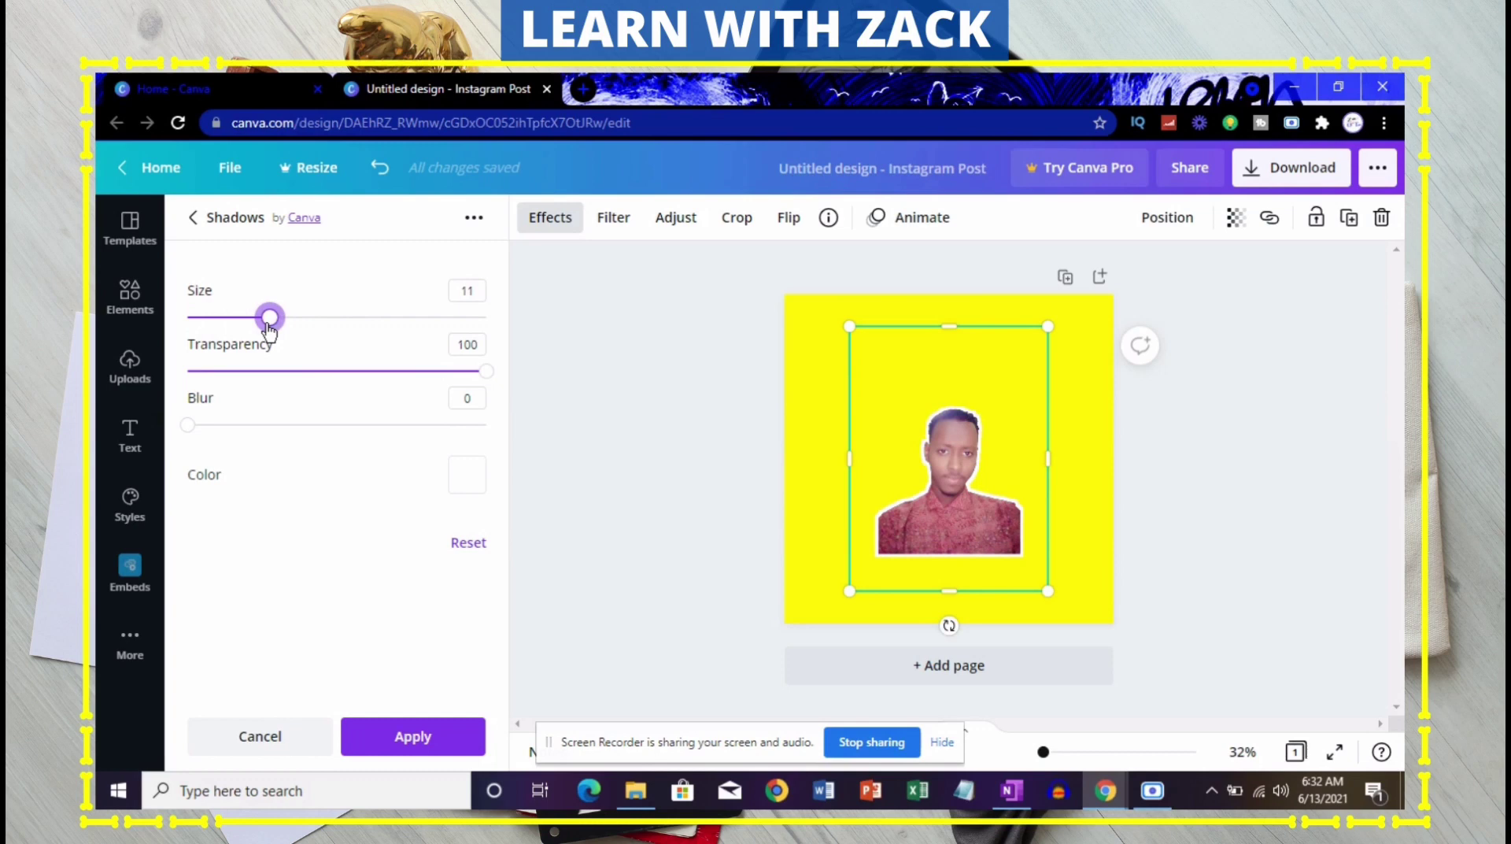
drag(268, 331, 283, 331)
drag(279, 329, 264, 325)
click(435, 738)
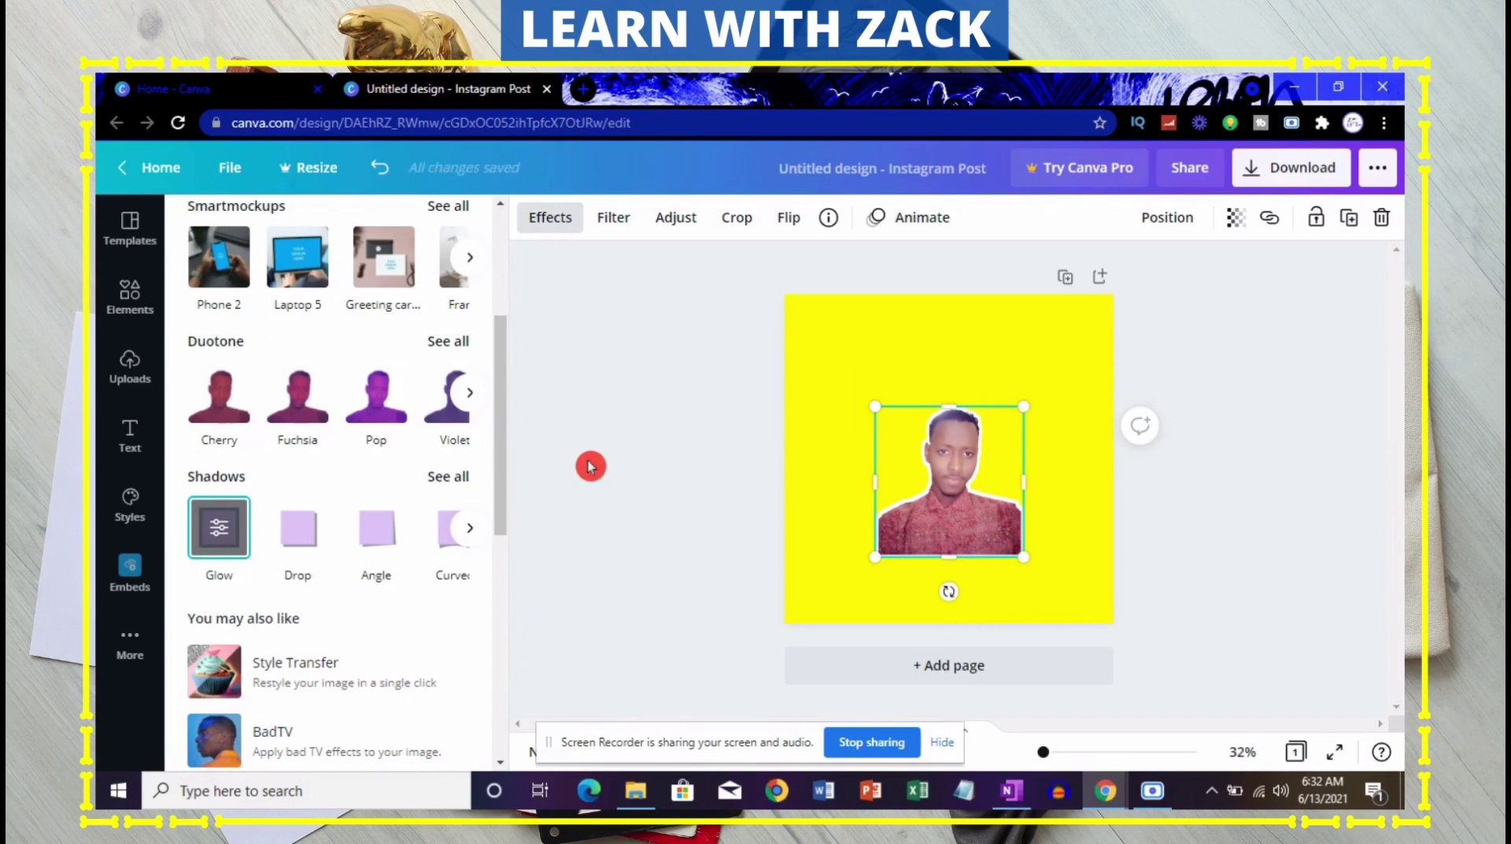
click(591, 466)
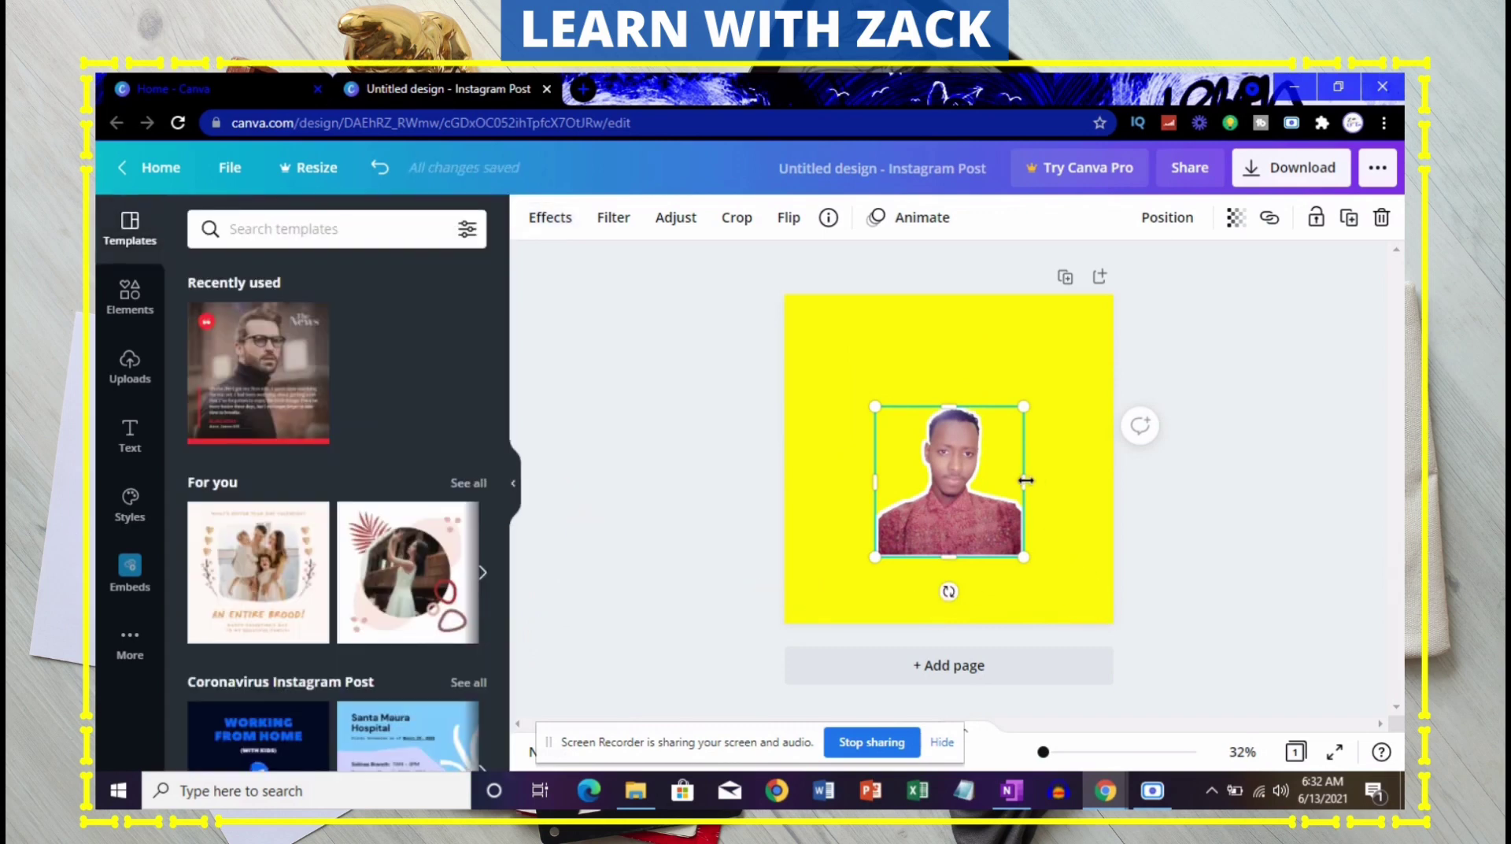
- Enlarge the outlined portrait so the whole head shows in its frame, and move it to the middle of the page
drag(1025, 480, 1080, 480)
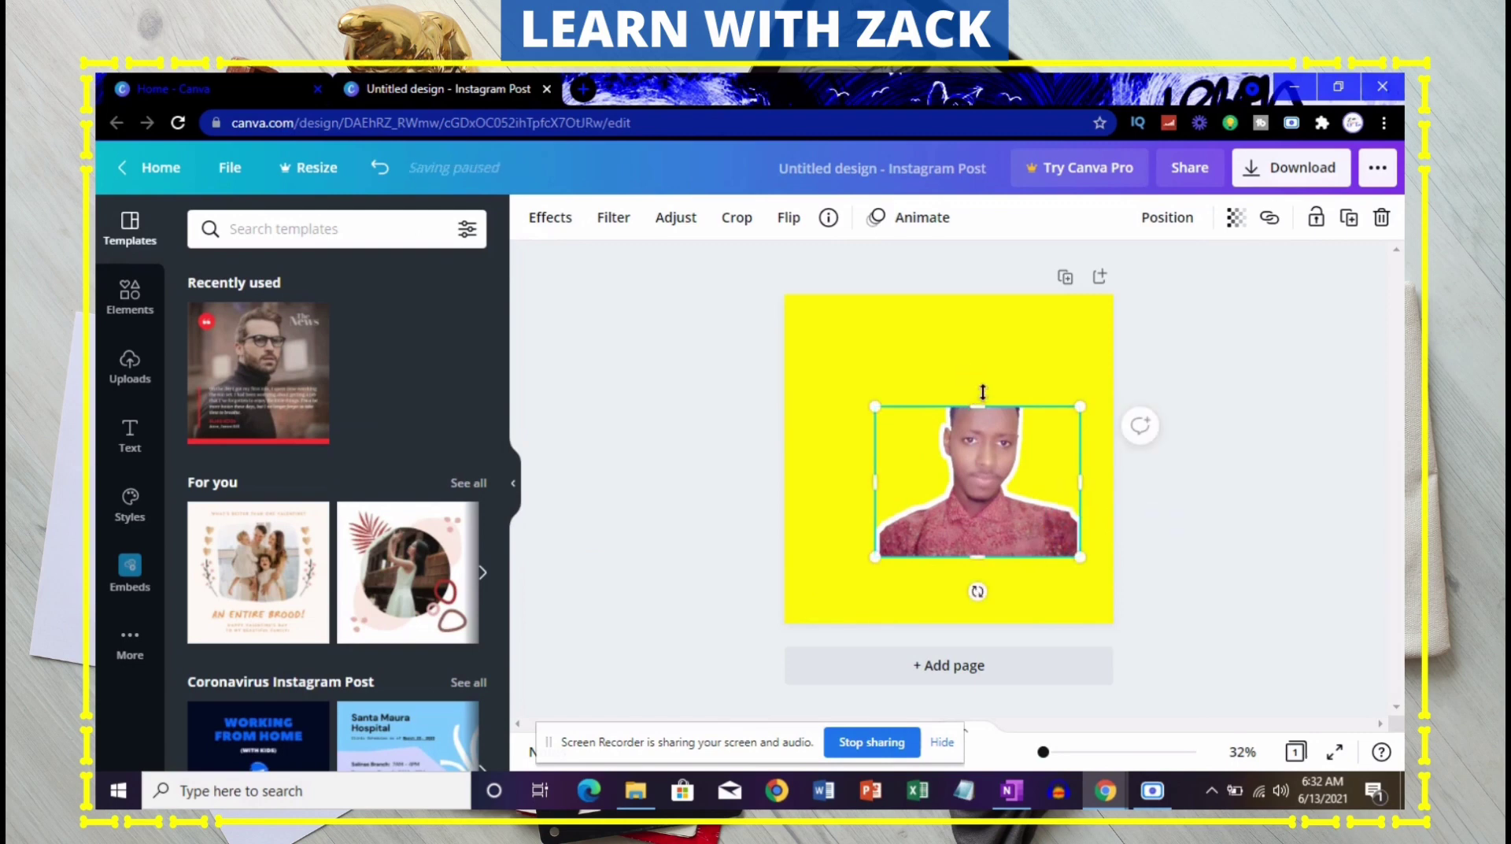
mouse_move(982, 391)
mouse_down()
mouse_move(989, 344)
mouse_move(991, 377)
mouse_up()
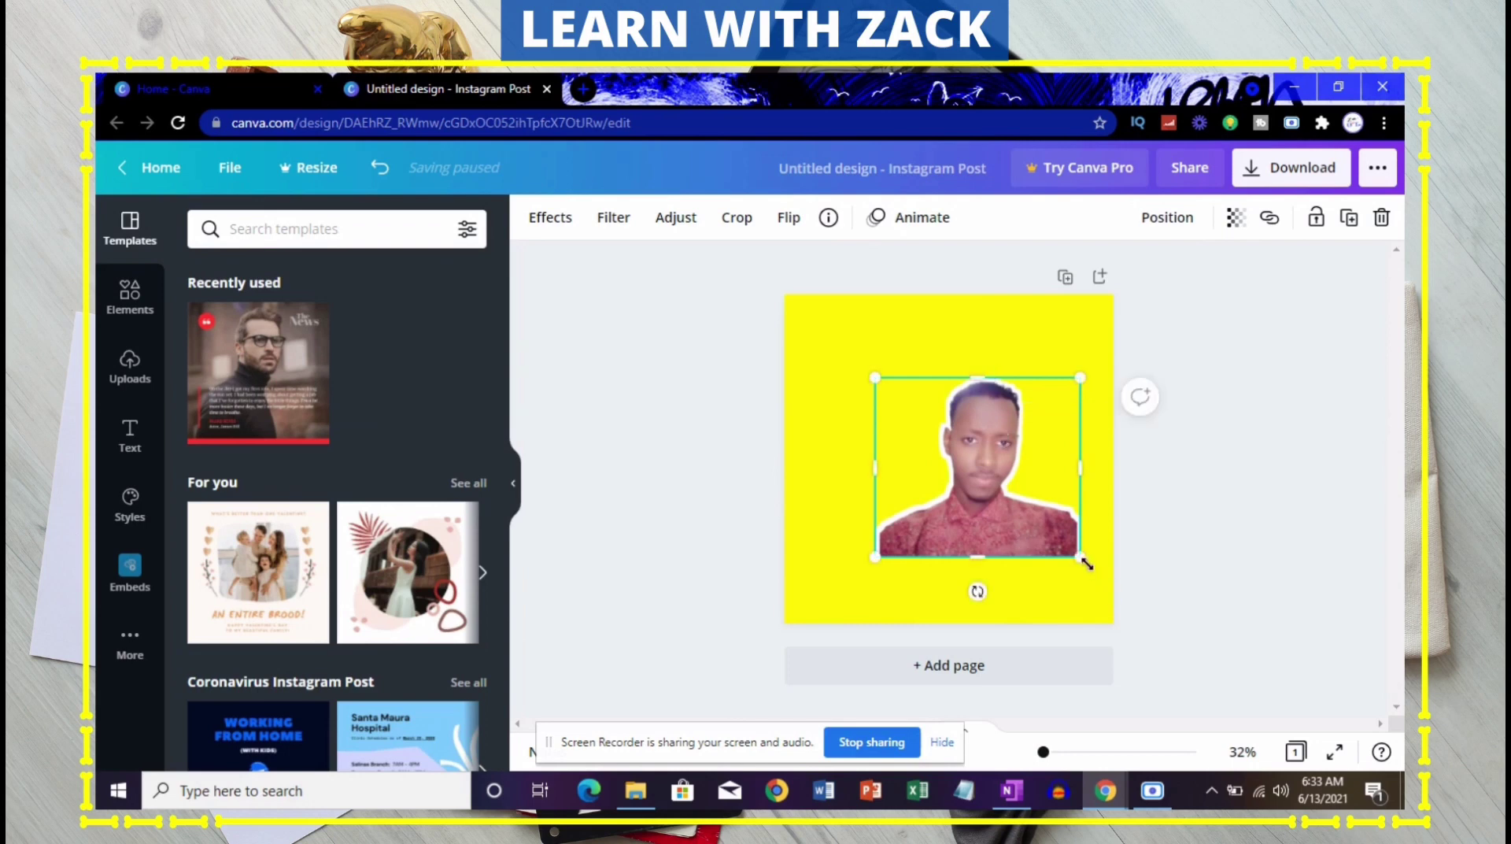
drag(1082, 575, 1151, 636)
click(1013, 523)
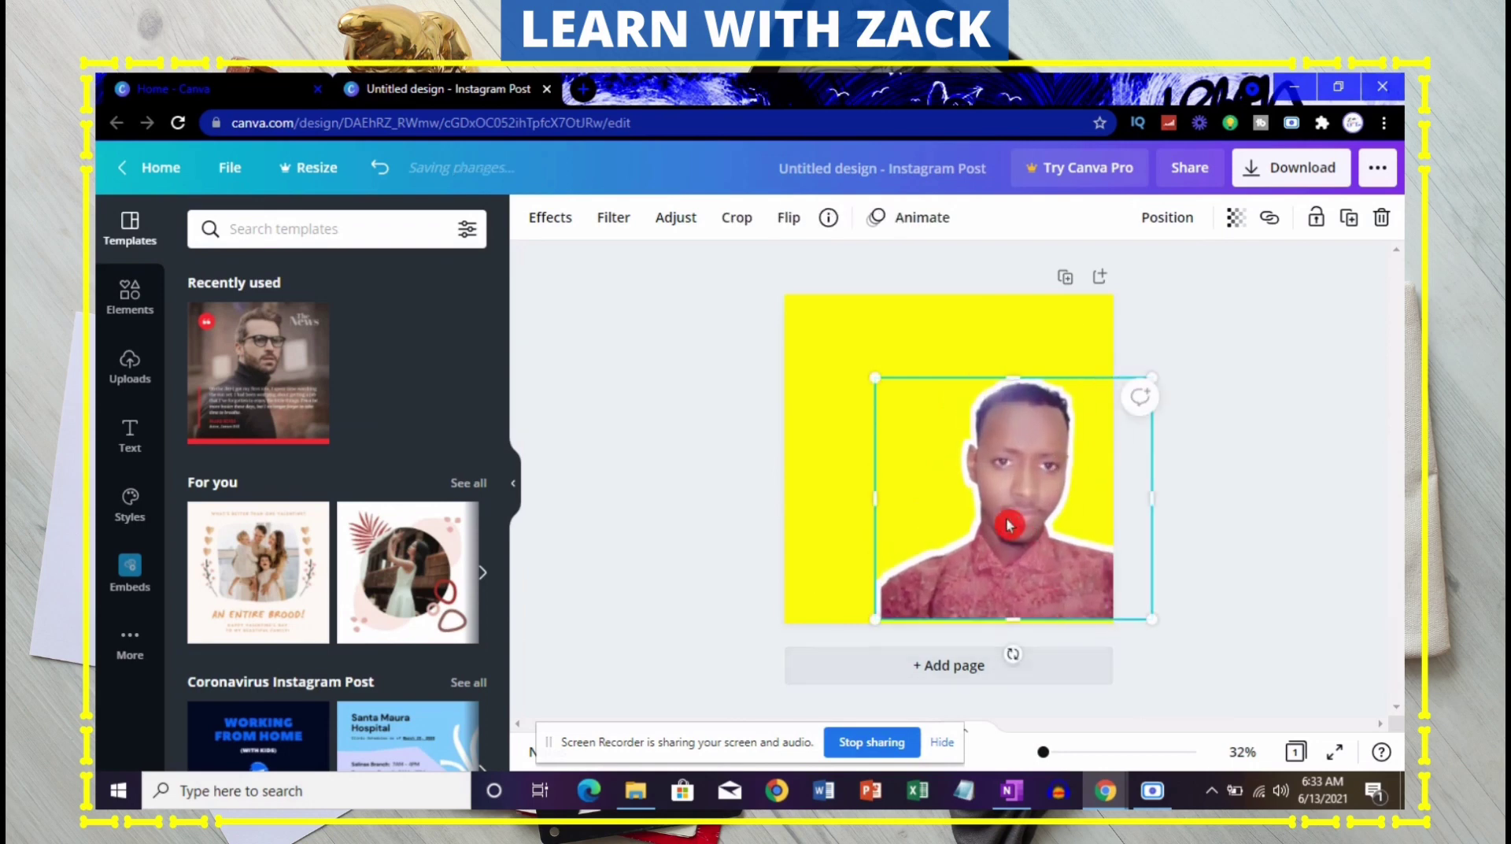
drag(1012, 559, 939, 508)
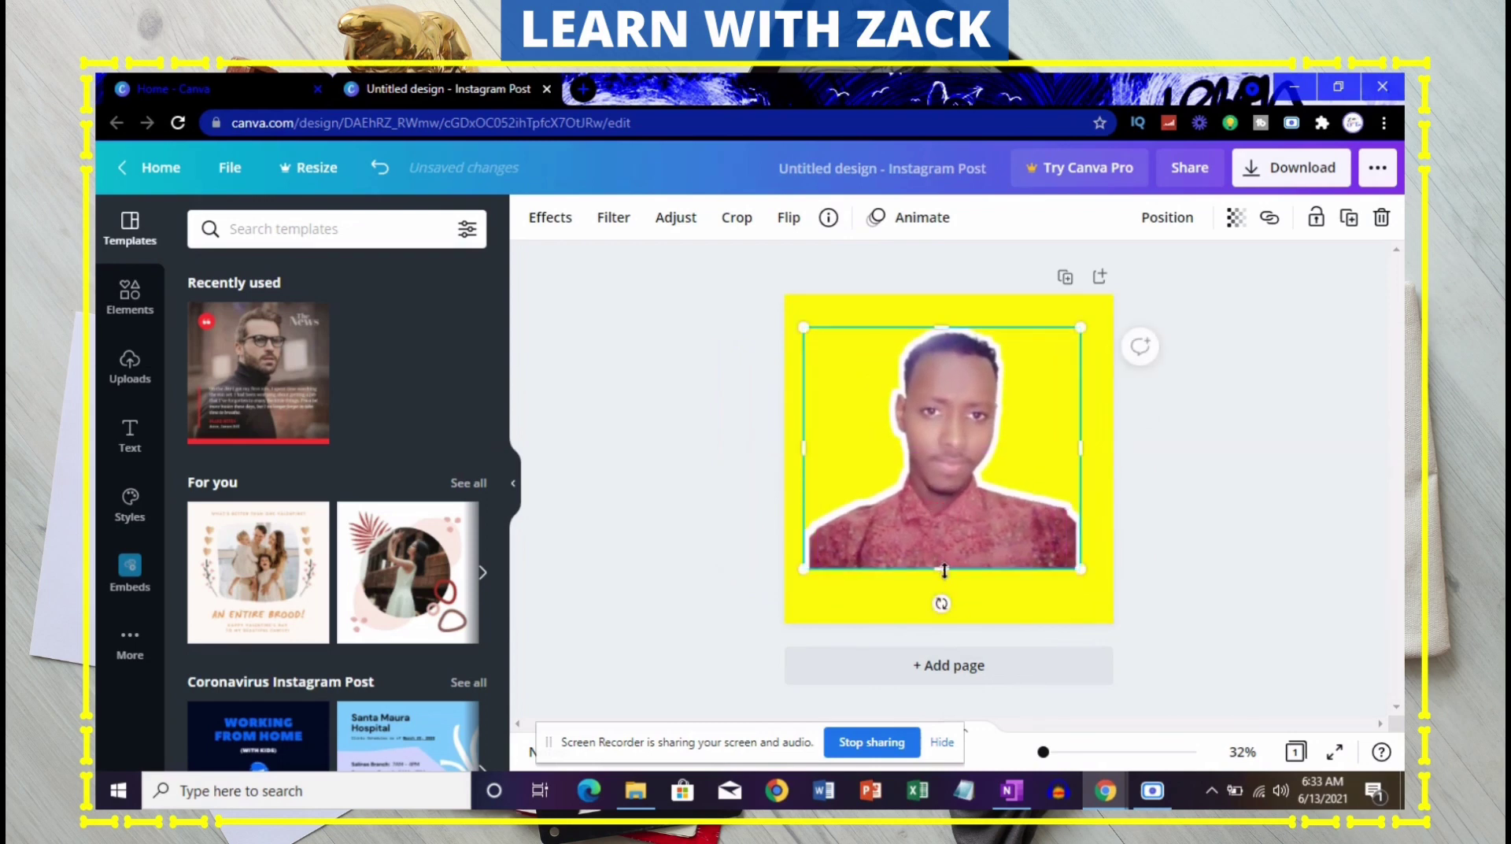
- Stretch the portrait's frame until it spans the page's width, and align it with the page's bottom and right edges
drag(945, 571, 944, 624)
drag(968, 540, 976, 523)
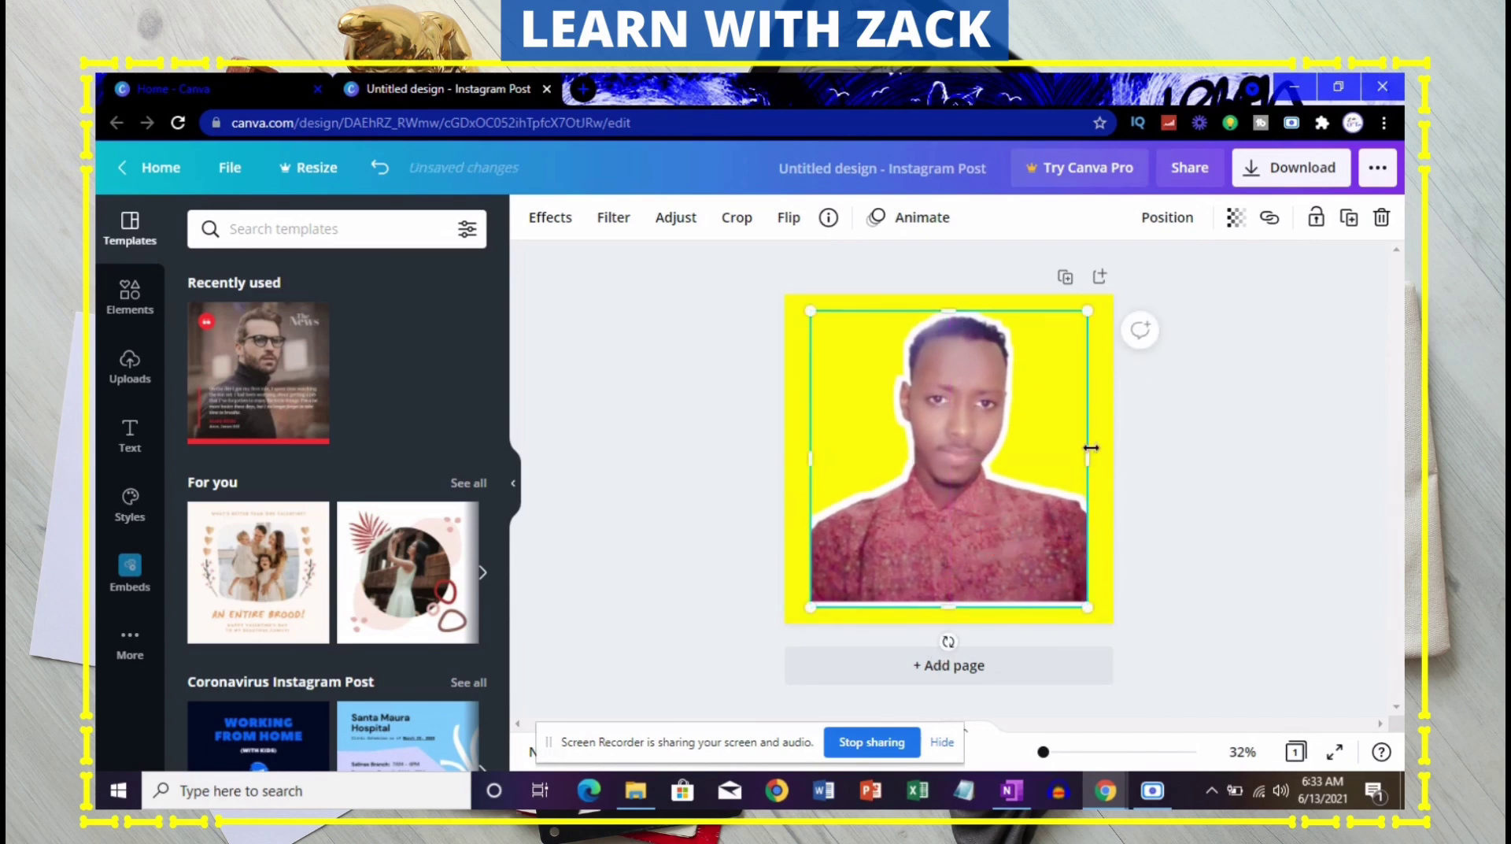
drag(1091, 448, 1134, 457)
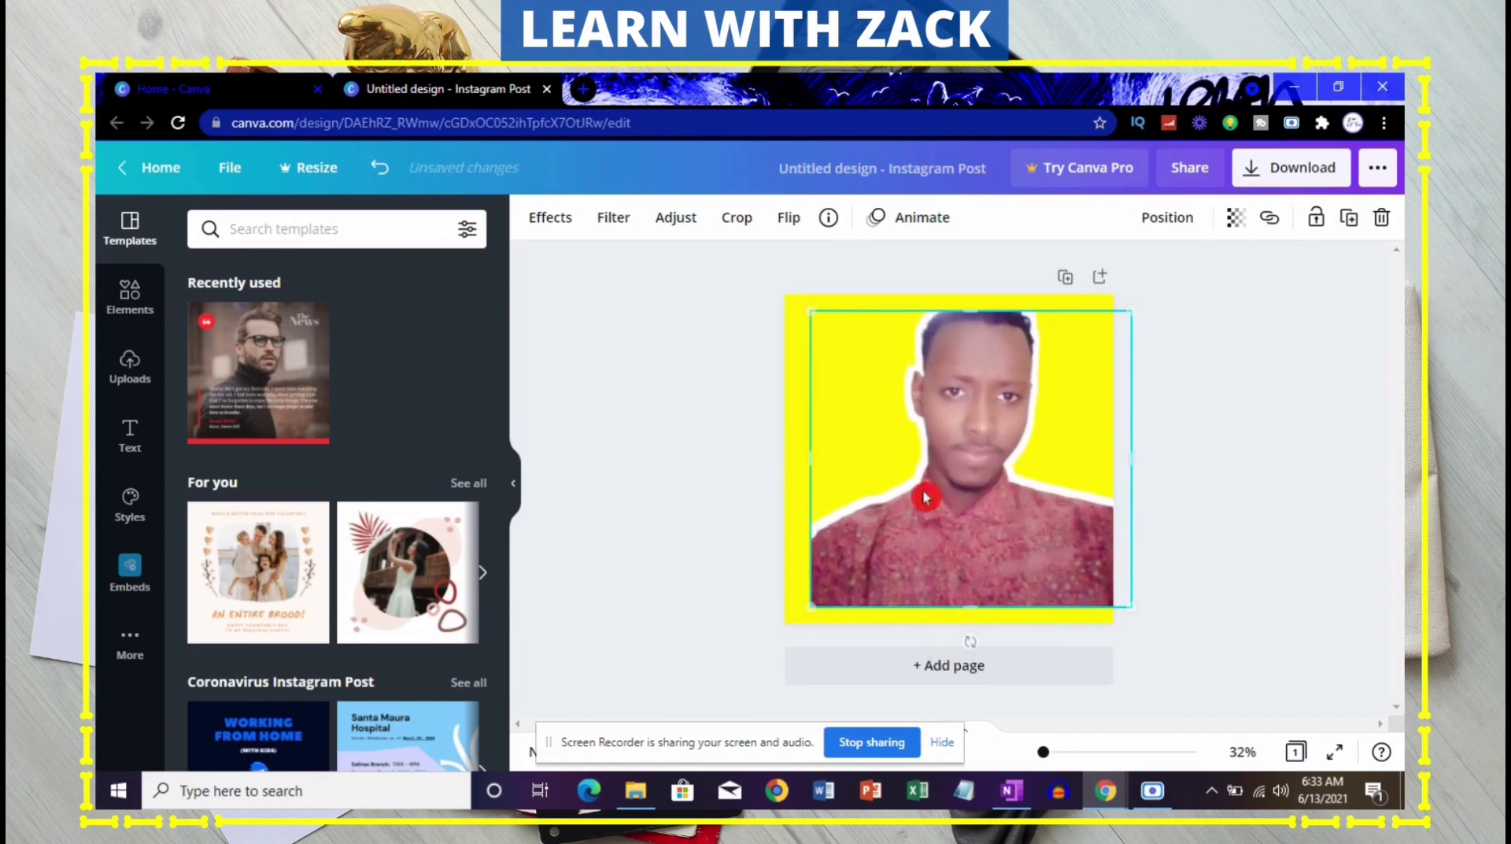
drag(810, 458, 788, 452)
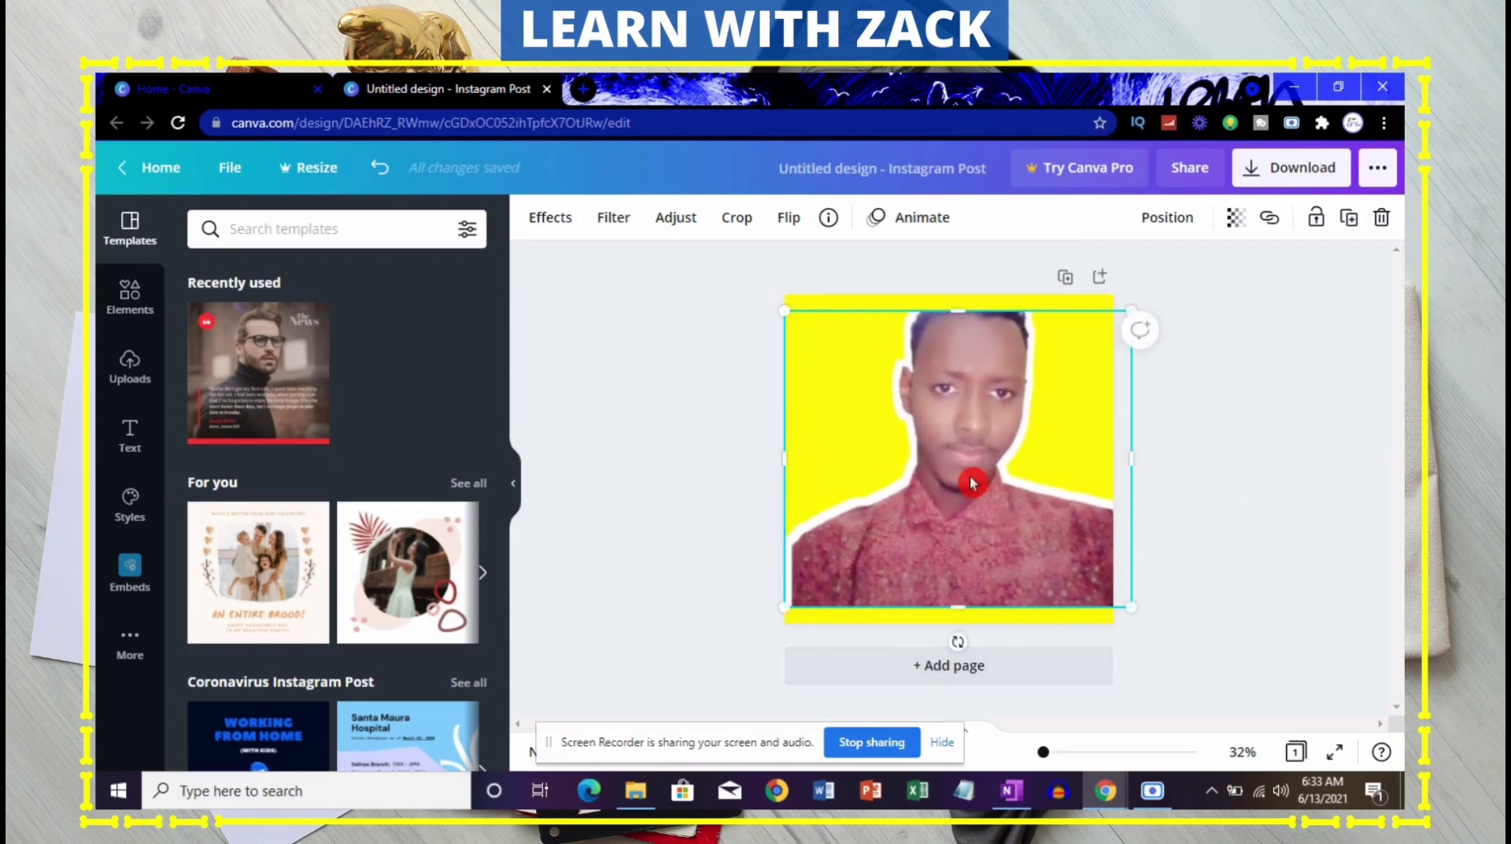
drag(962, 293, 962, 290)
drag(965, 523, 951, 520)
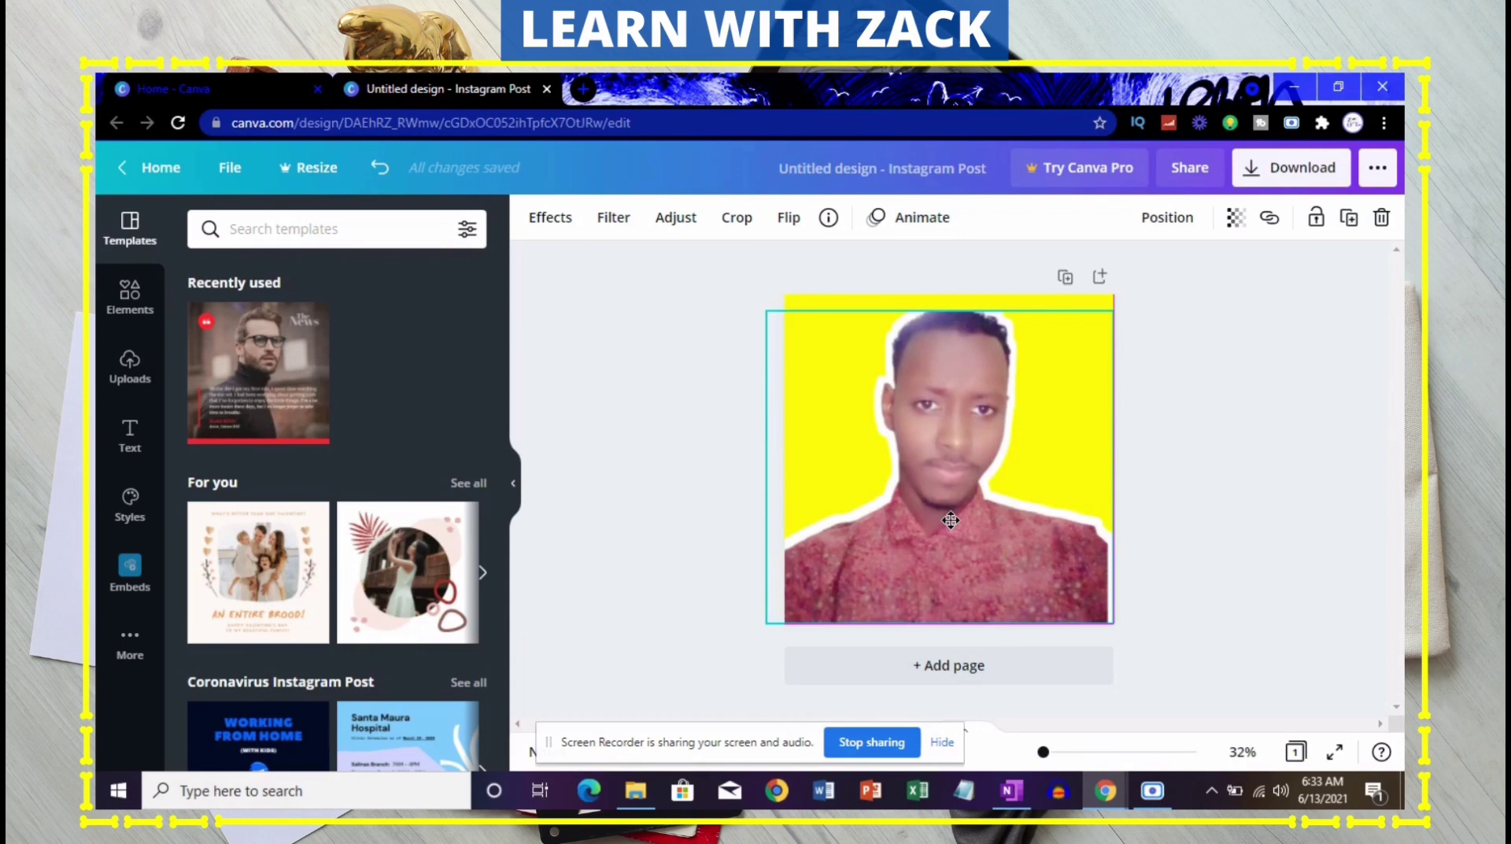
- Centre the portrait and adjust its frame height, scale it down to about the page's width, and lower it slightly past the page's bottom edge
drag(951, 520, 960, 521)
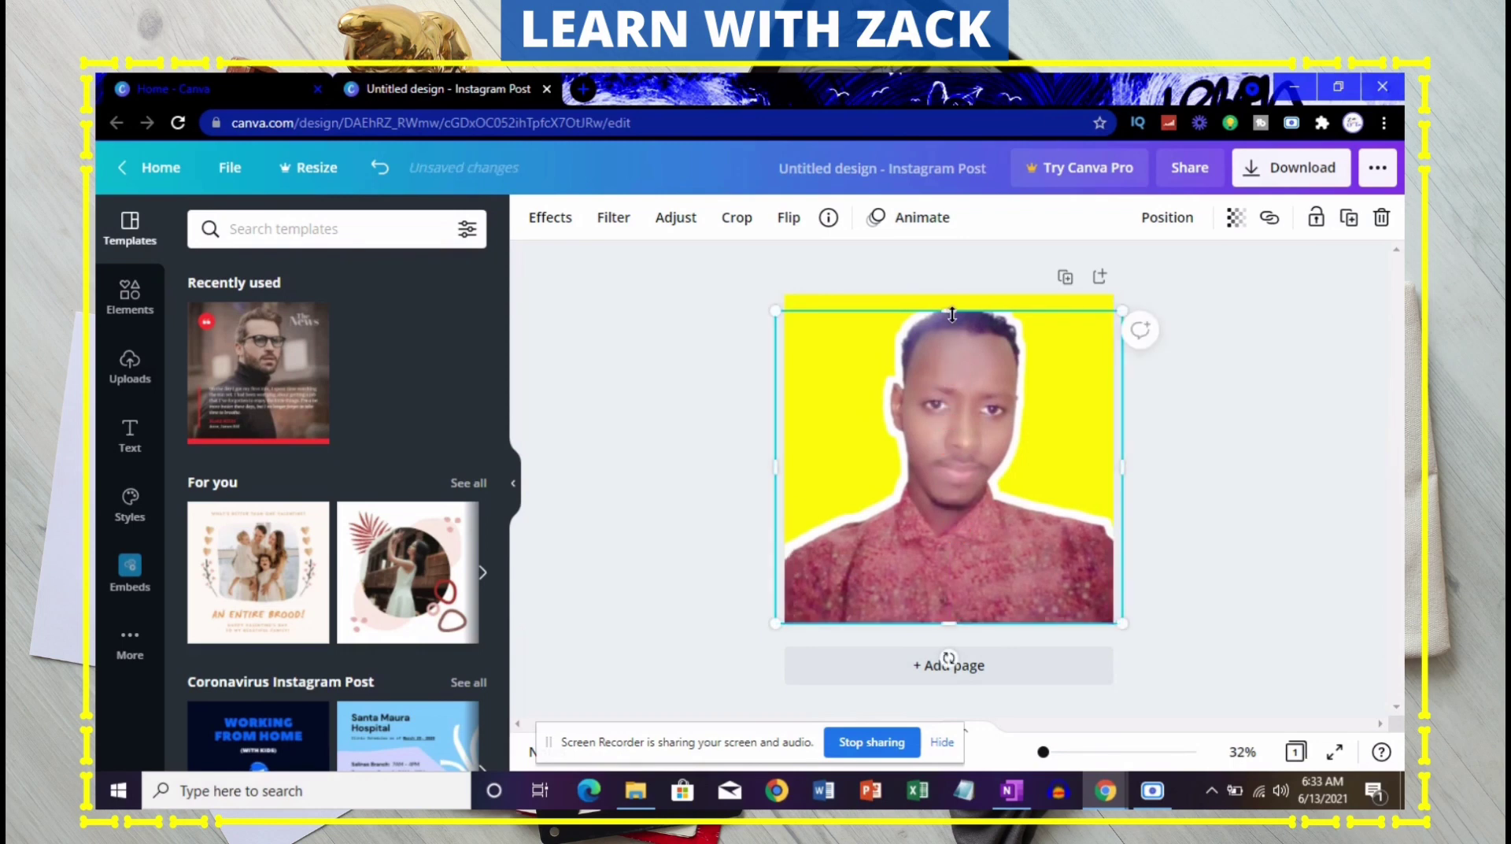
drag(952, 314, 958, 293)
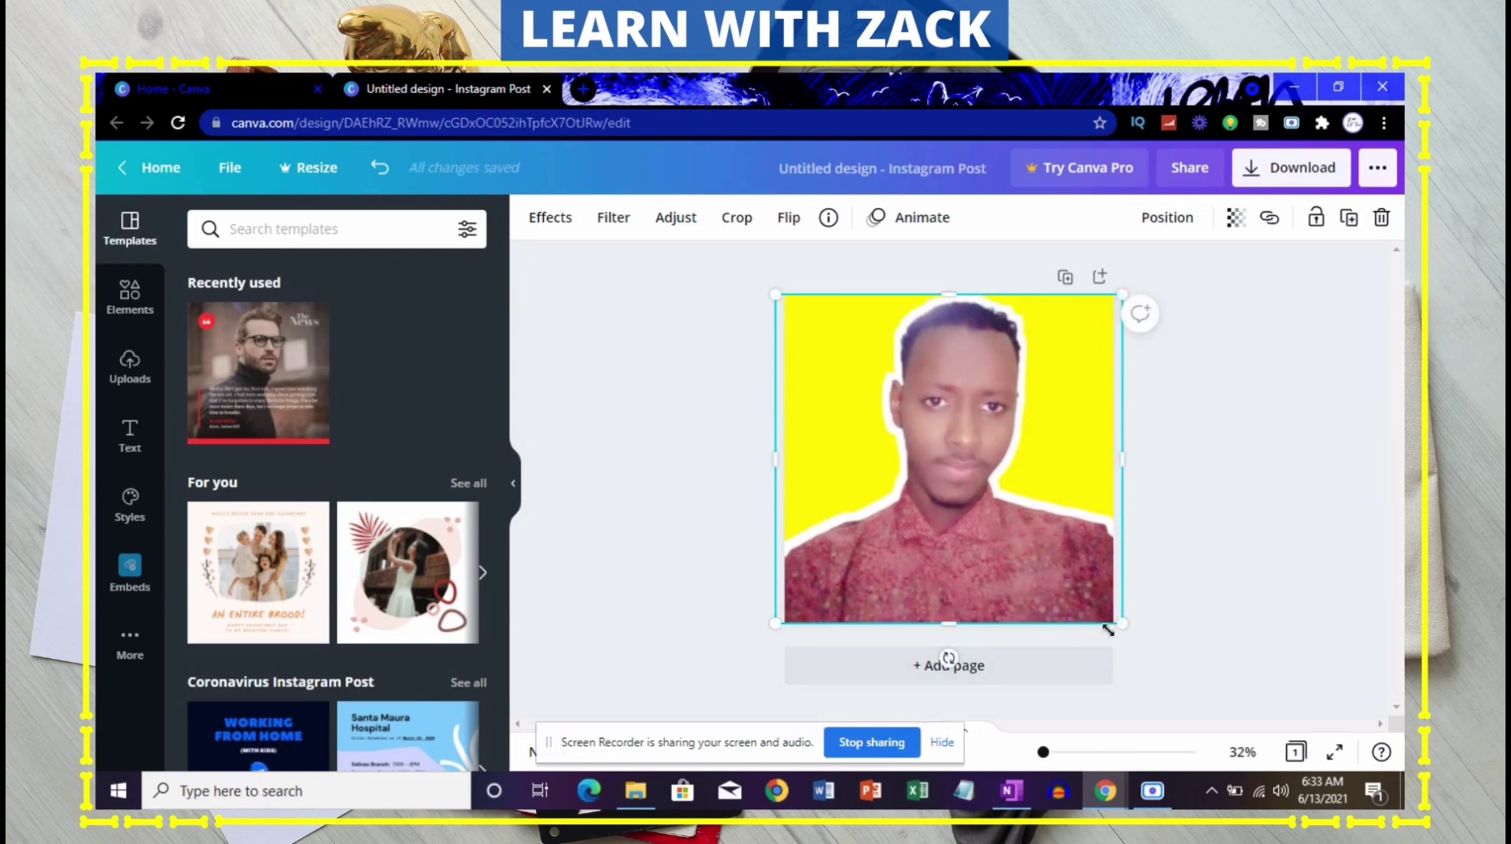
drag(1125, 618, 1113, 594)
drag(911, 513, 927, 548)
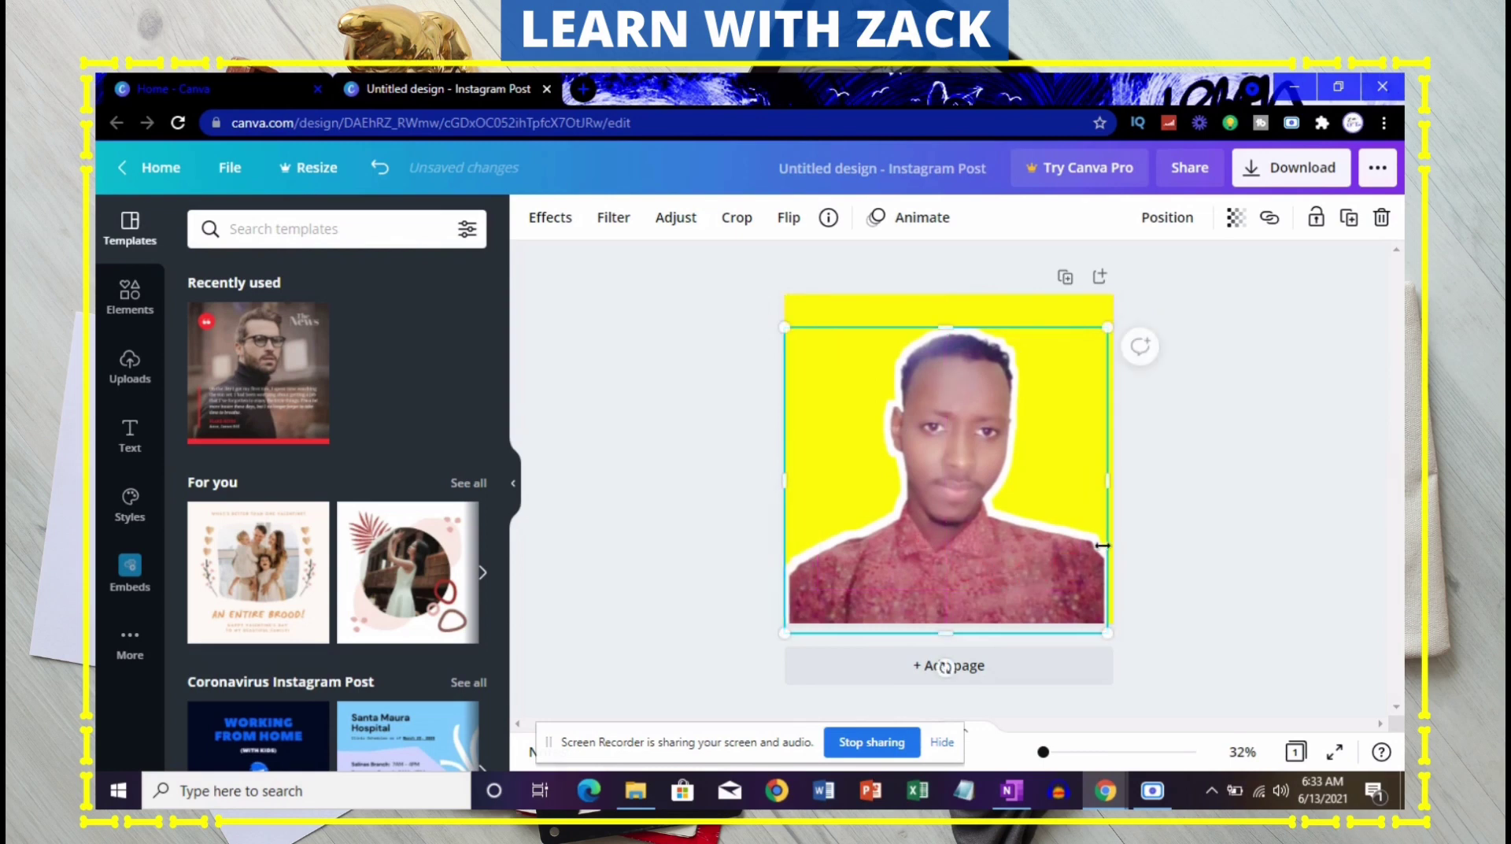
- Widen the portrait's frame slightly past the page's right edge and raise its top edge closer to the page's top
drag(1110, 483, 1123, 610)
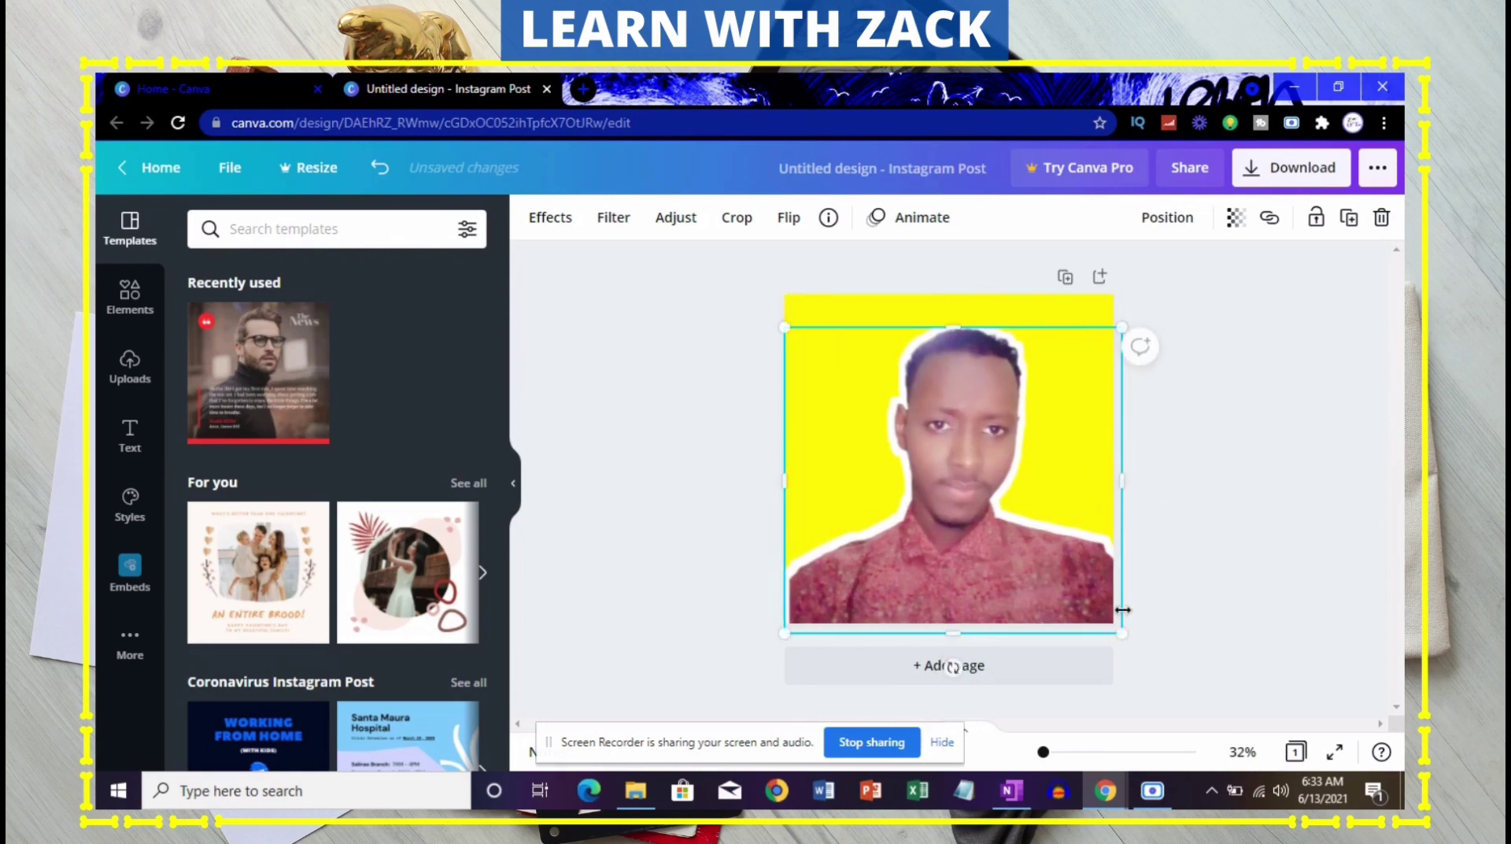
click(1171, 588)
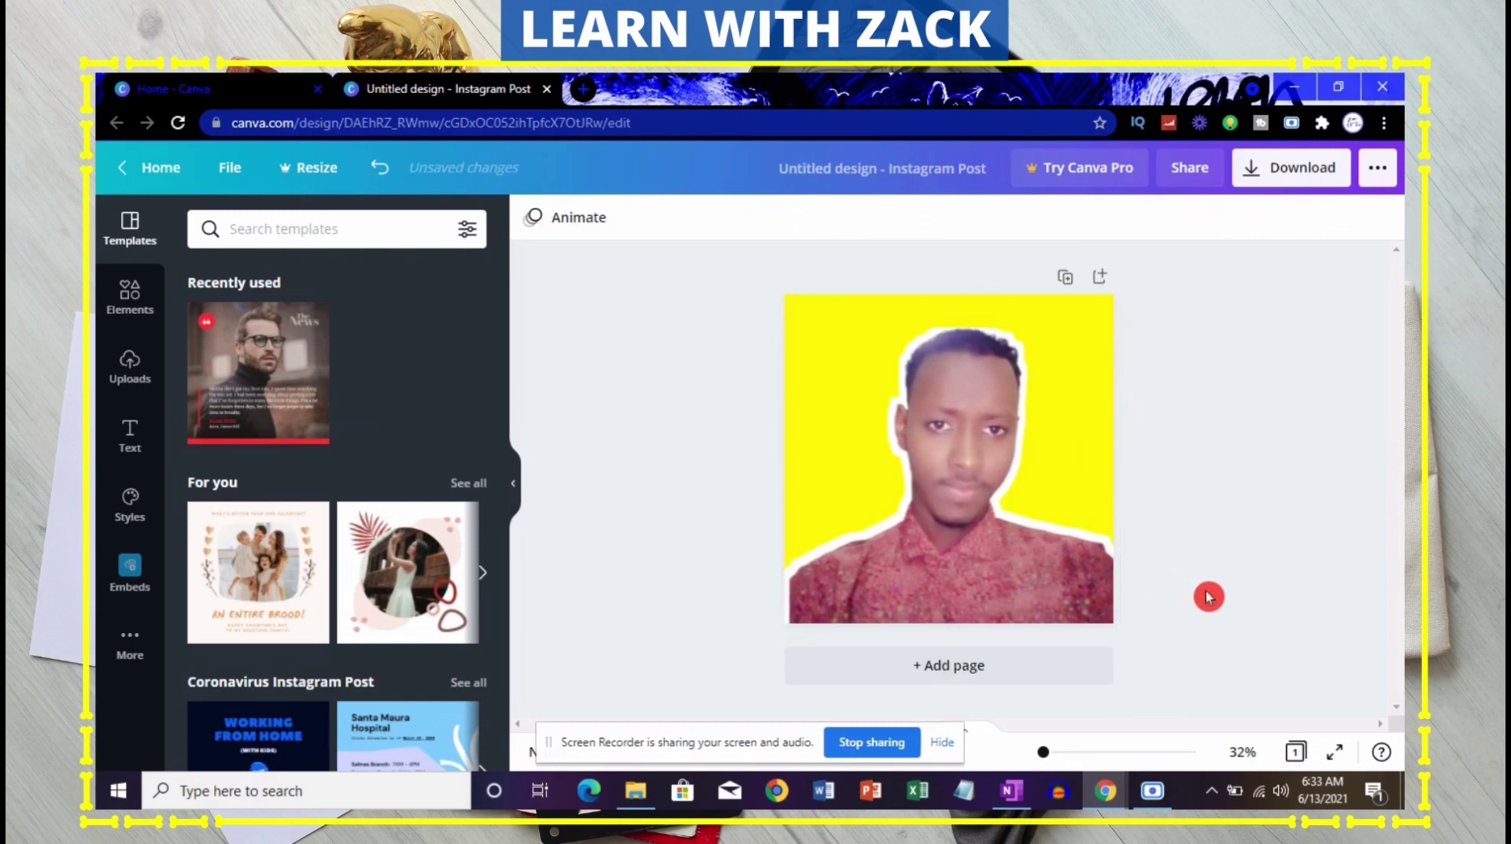
click(892, 405)
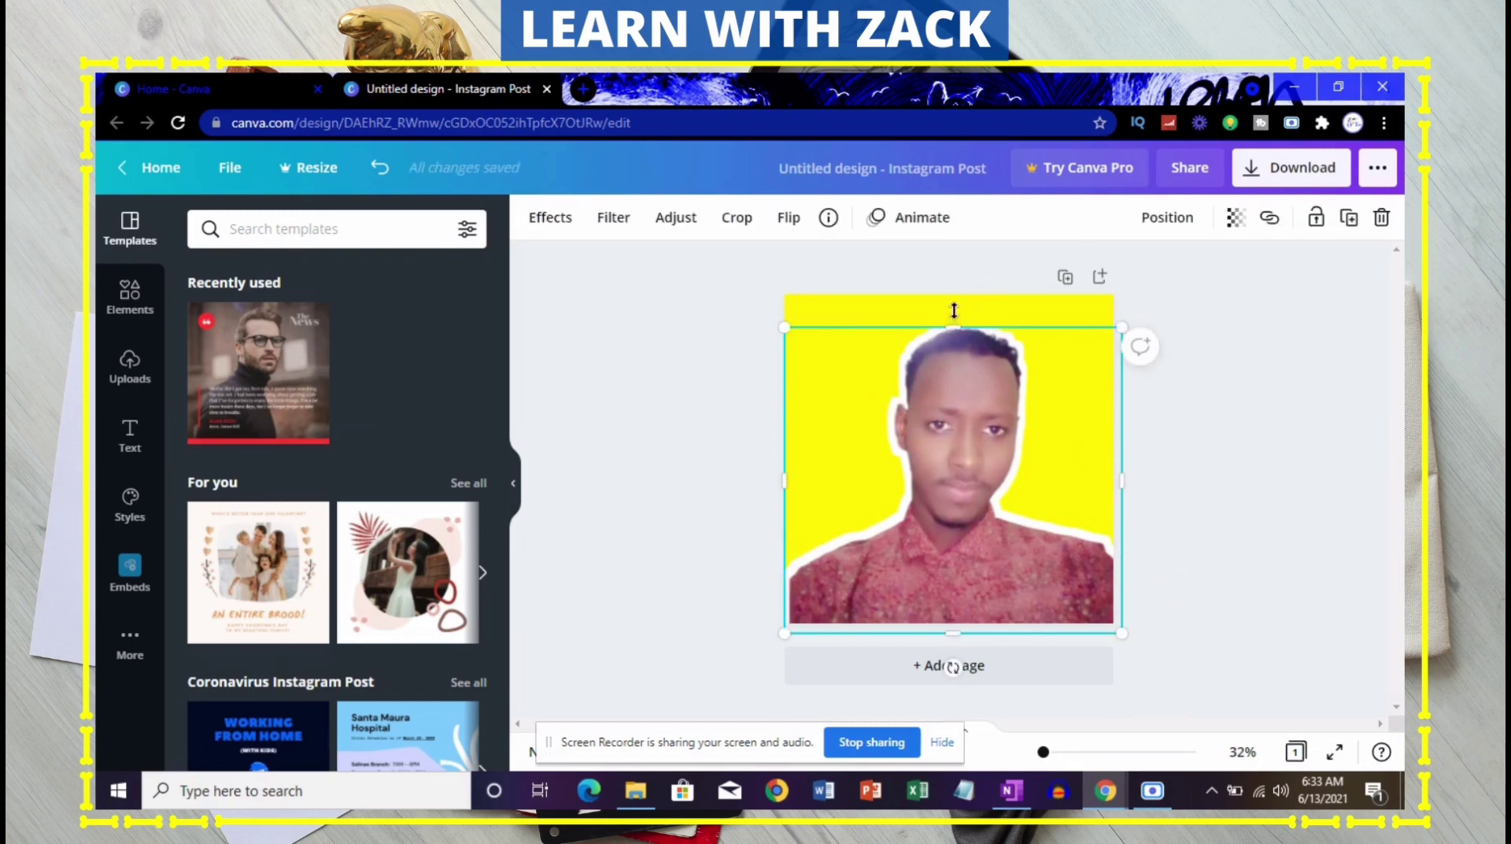
drag(954, 310, 954, 308)
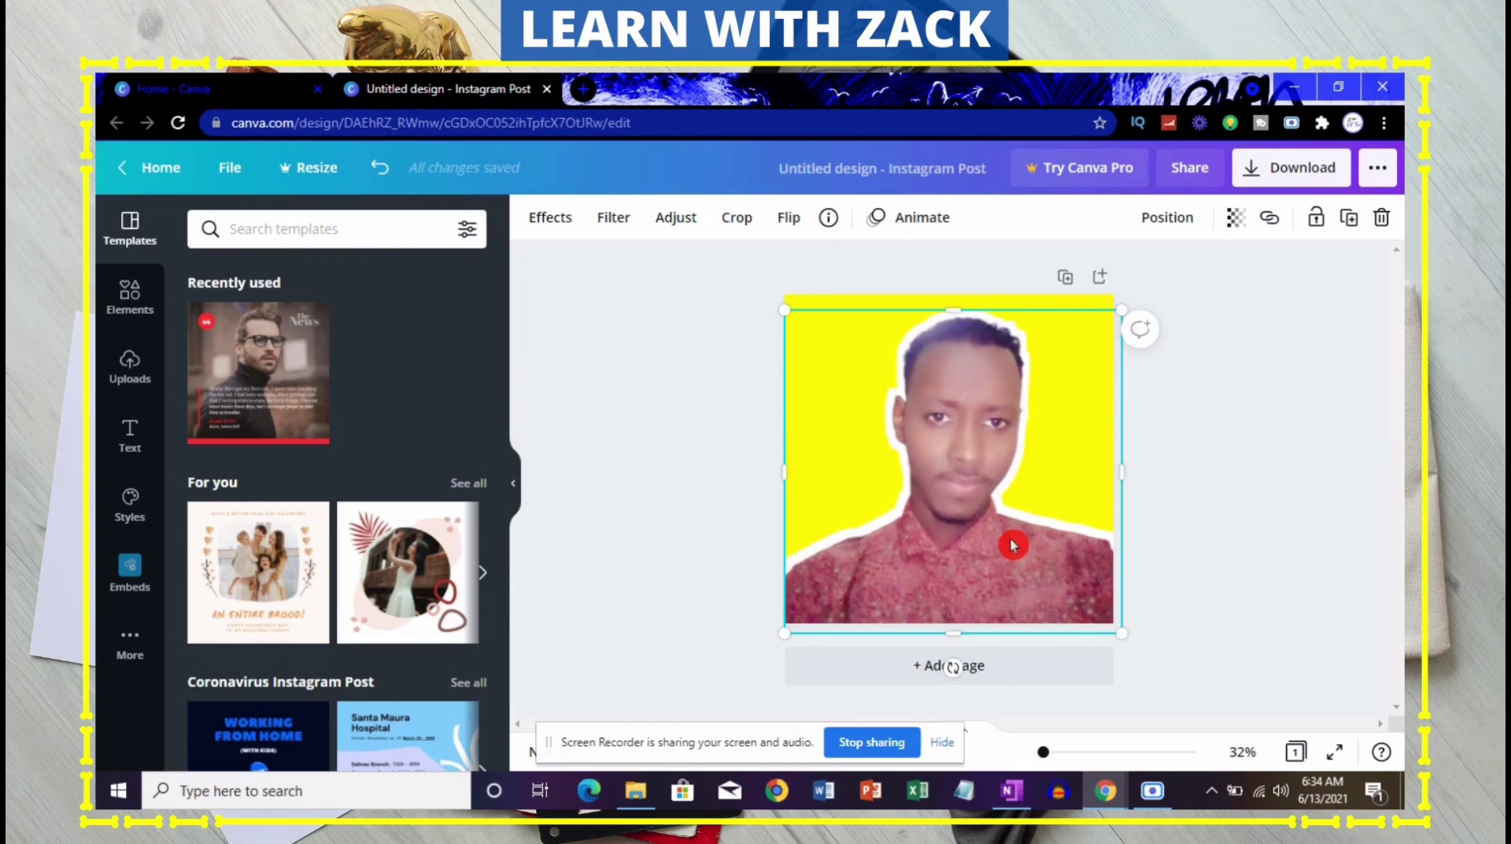
- Turn the portrait black and white by setting its saturation to -100, and deselect it
click(620, 224)
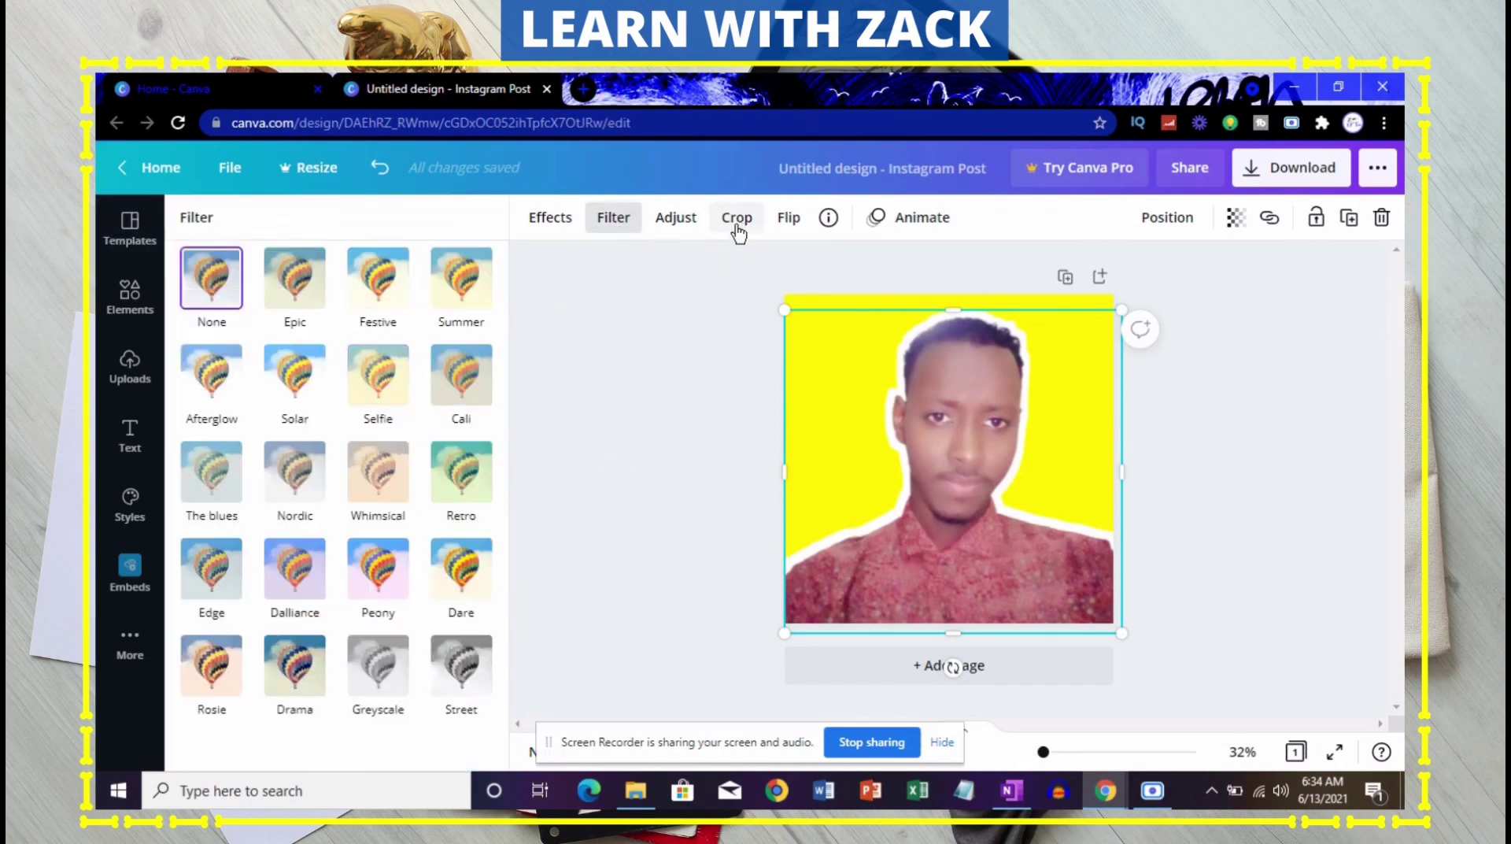
click(669, 220)
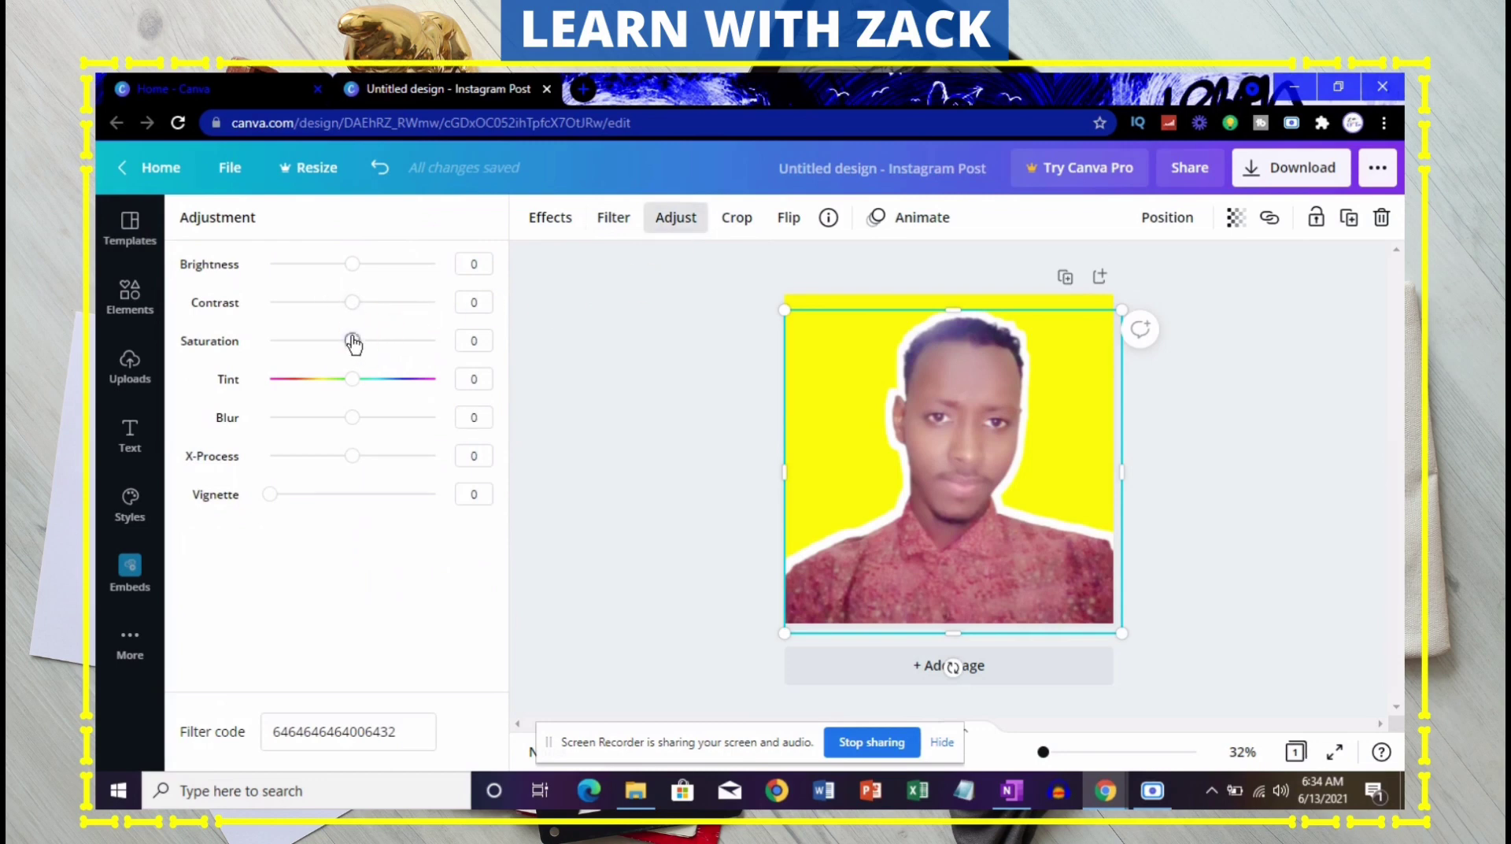
drag(340, 343, 179, 302)
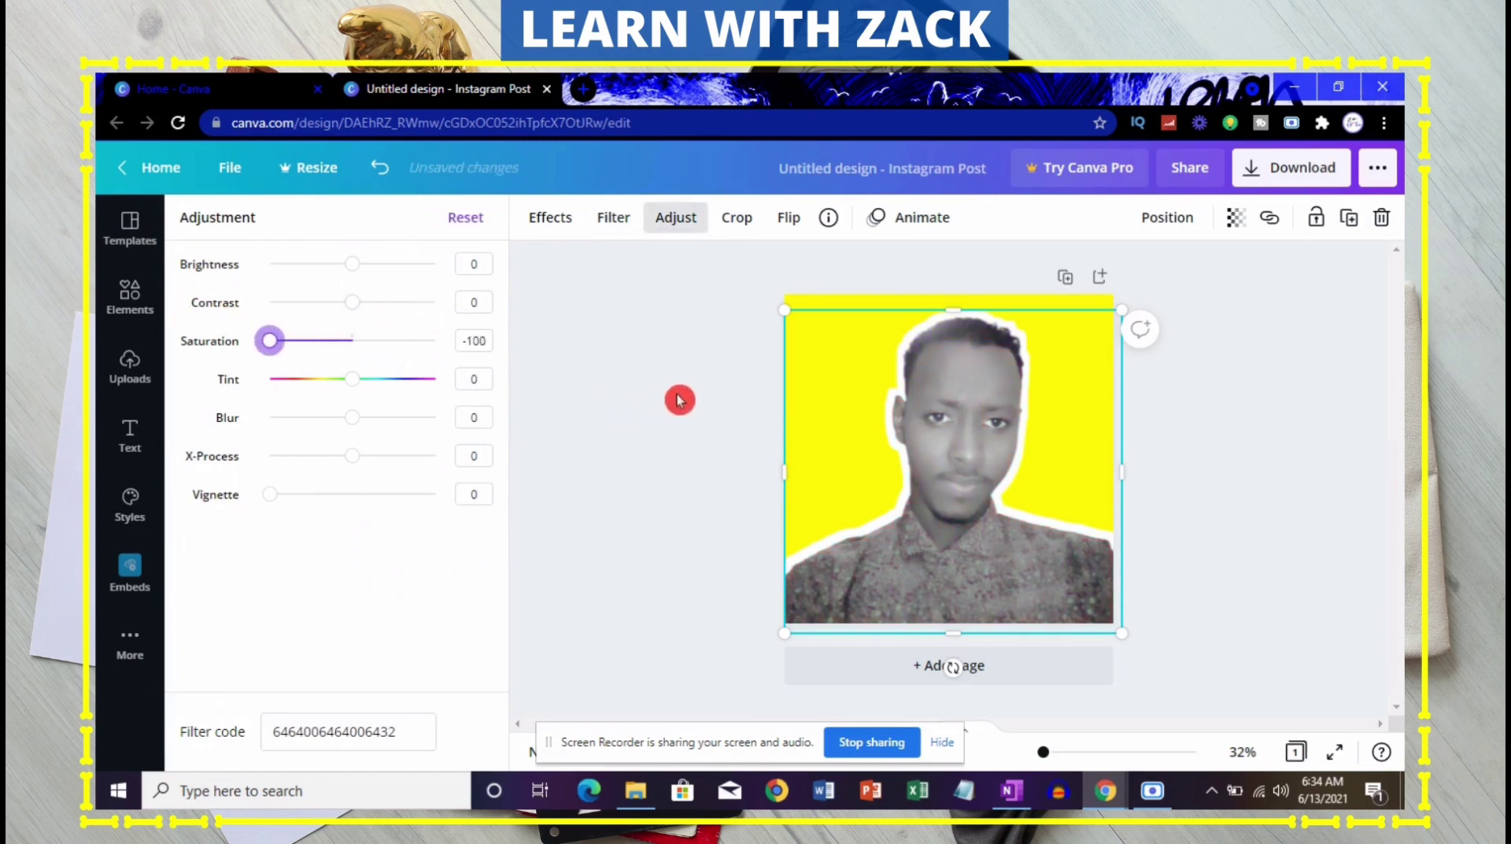
click(651, 389)
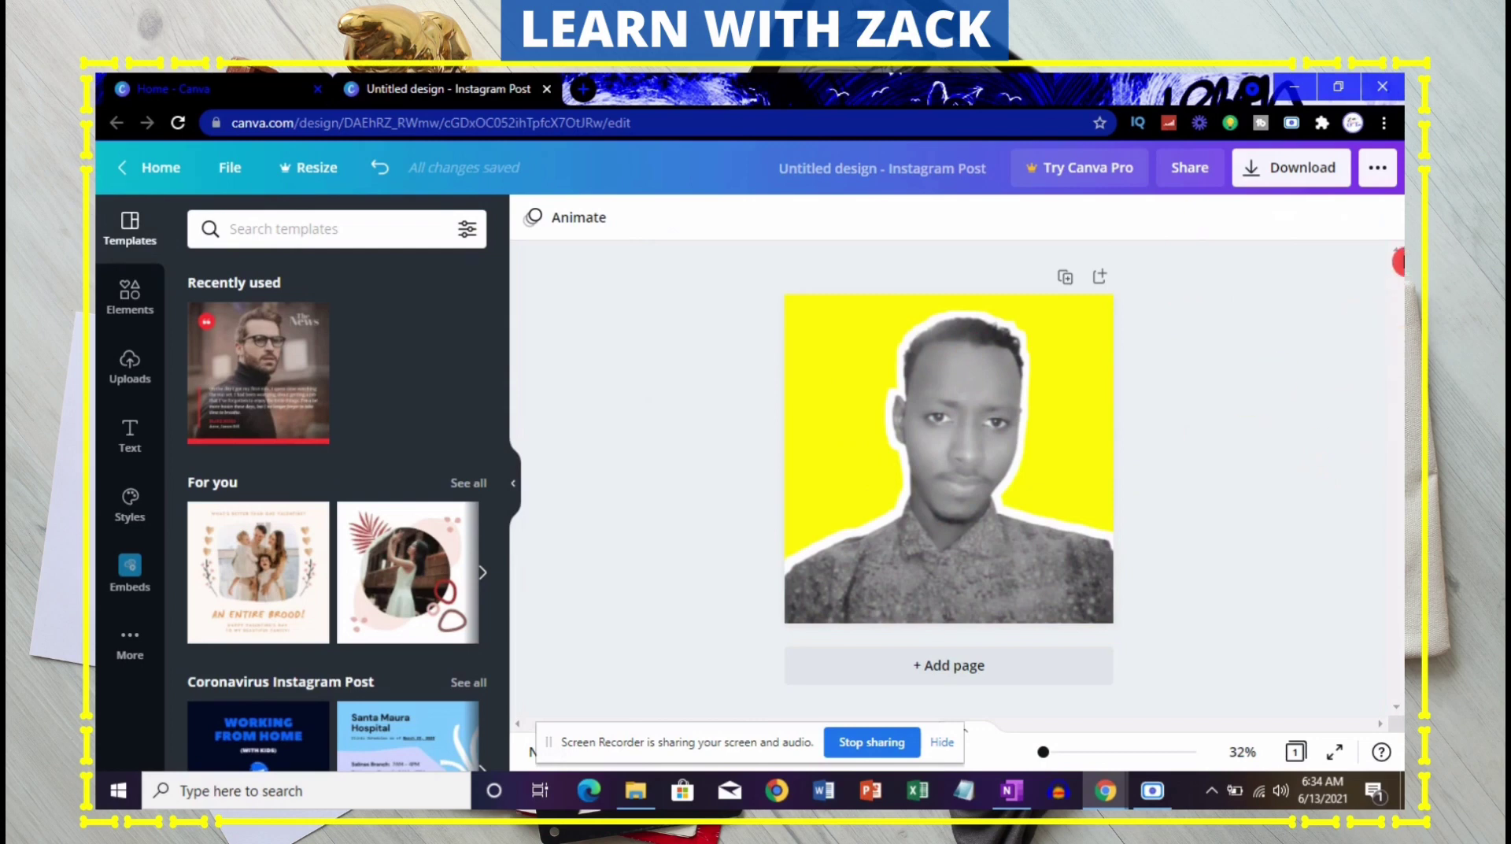
- Download the design as a PNG at 1080 × 1080 px and dismiss the download dialog
click(1247, 169)
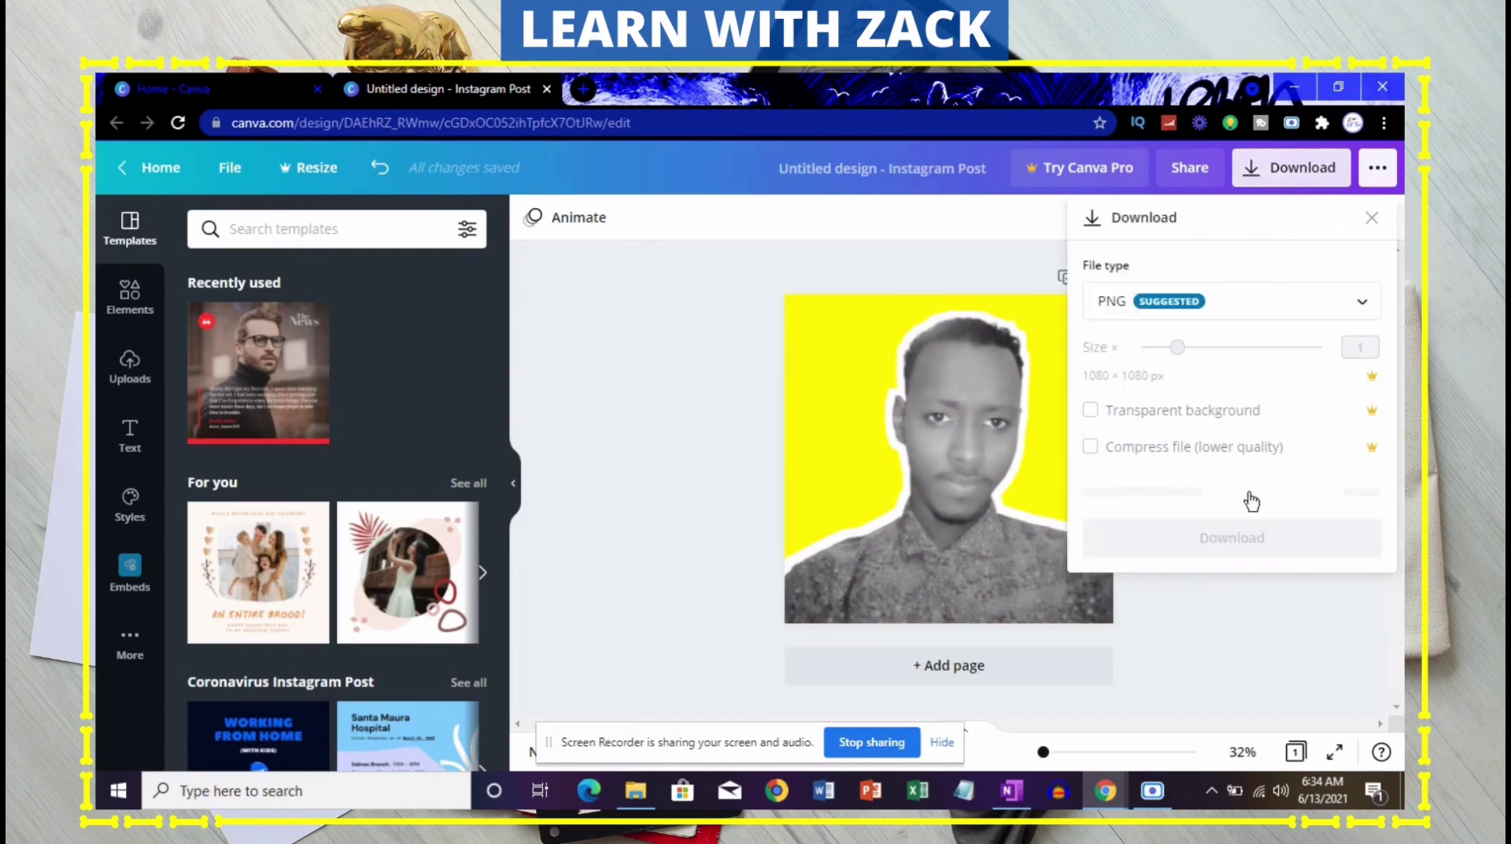
click(1256, 589)
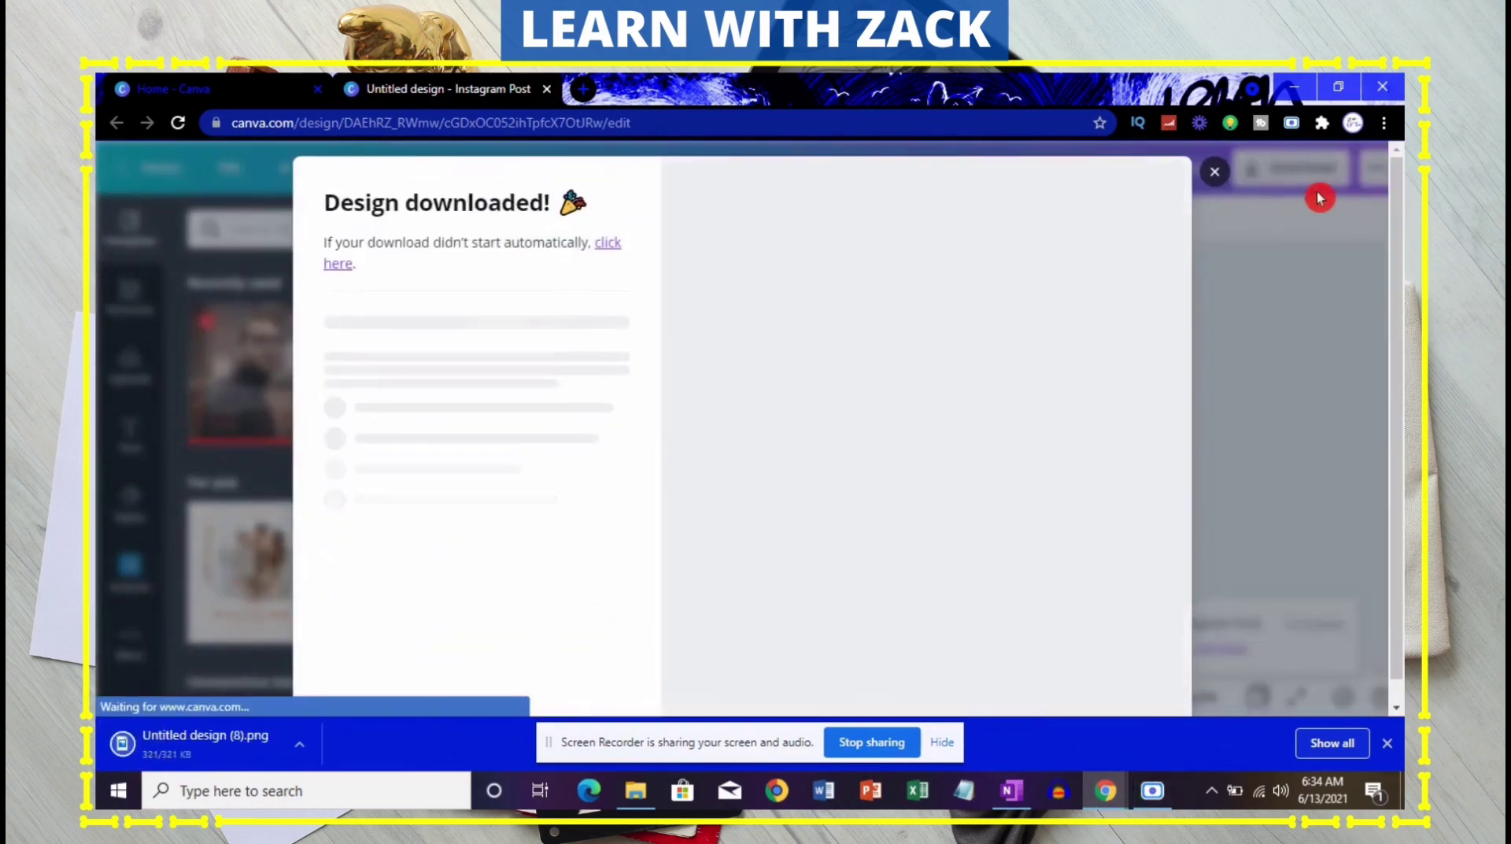
click(1214, 175)
click(1188, 167)
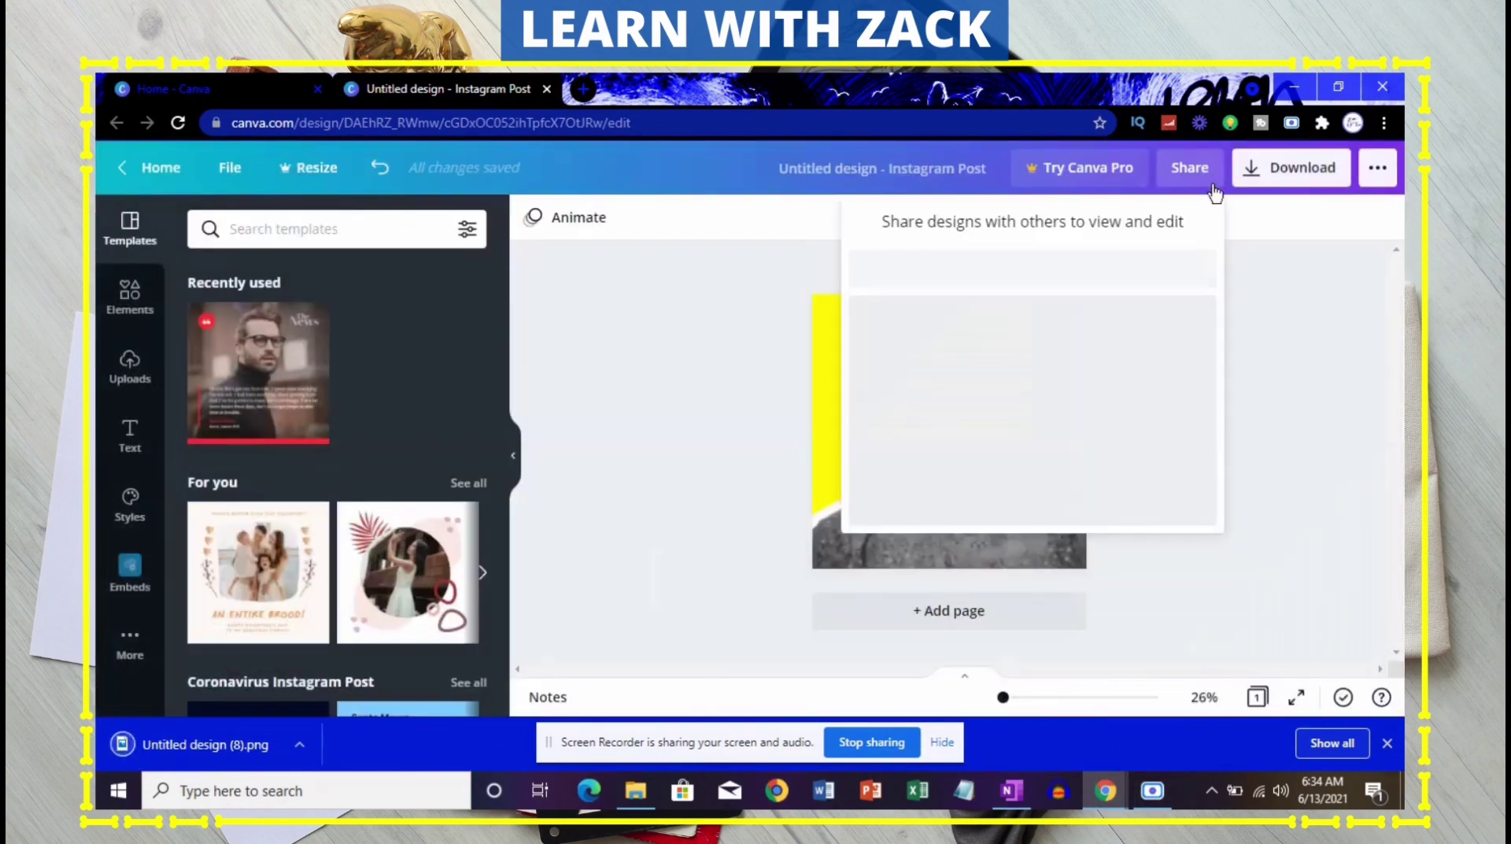
click(1286, 333)
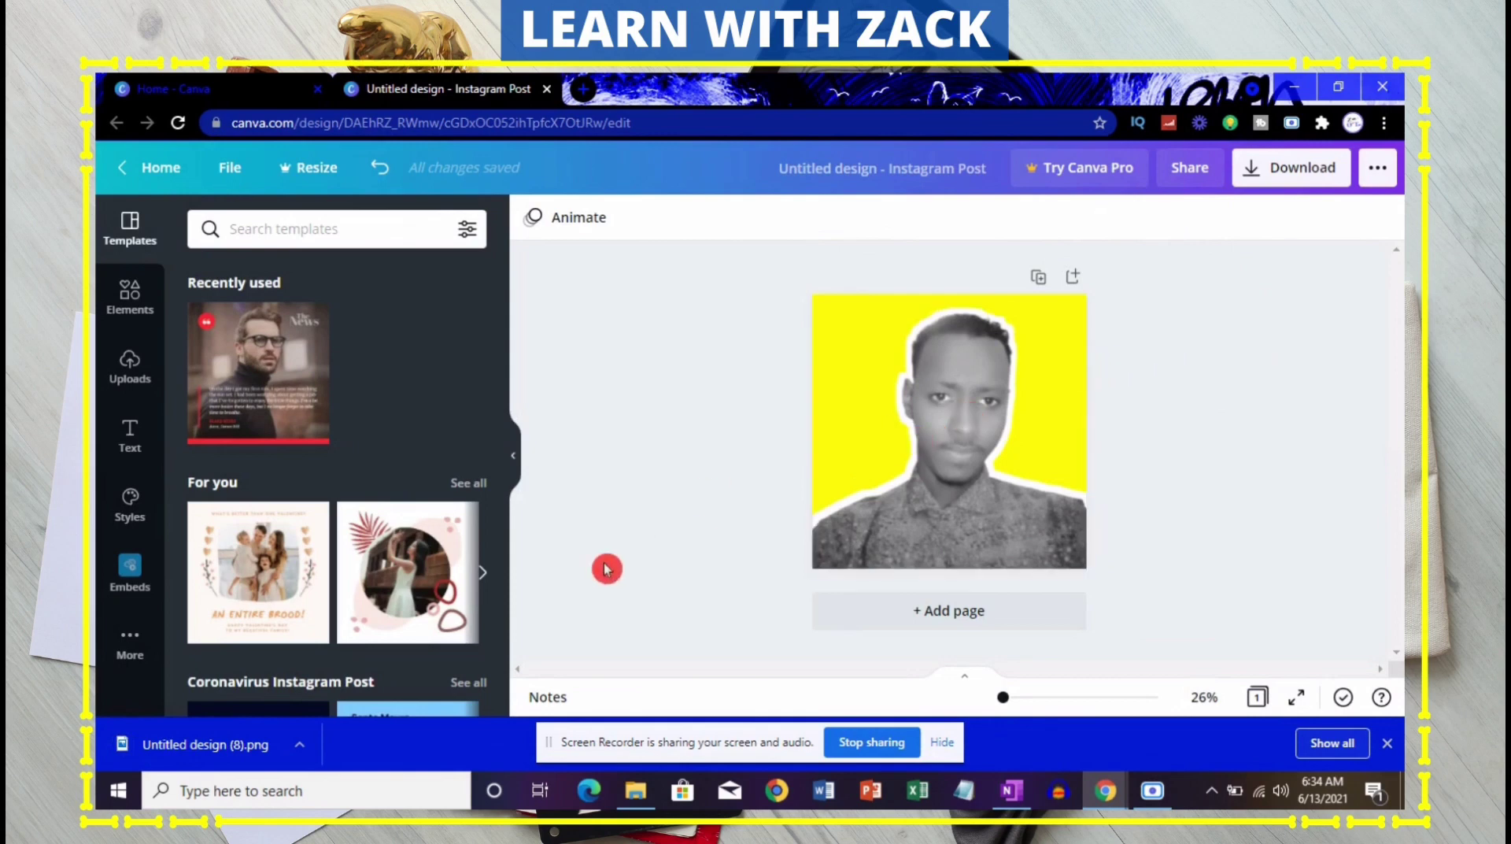
click(315, 728)
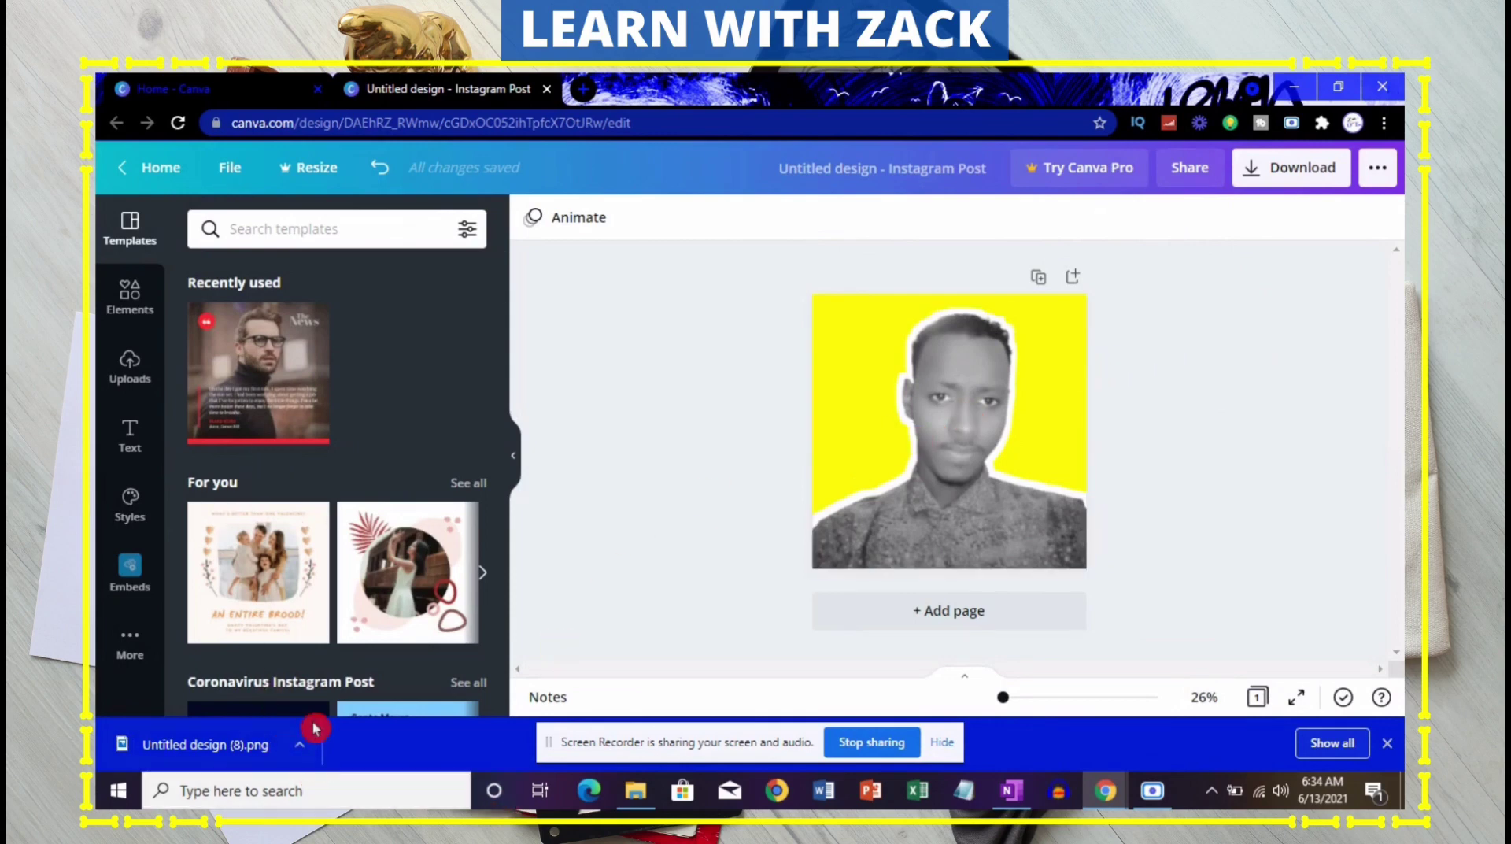
click(278, 732)
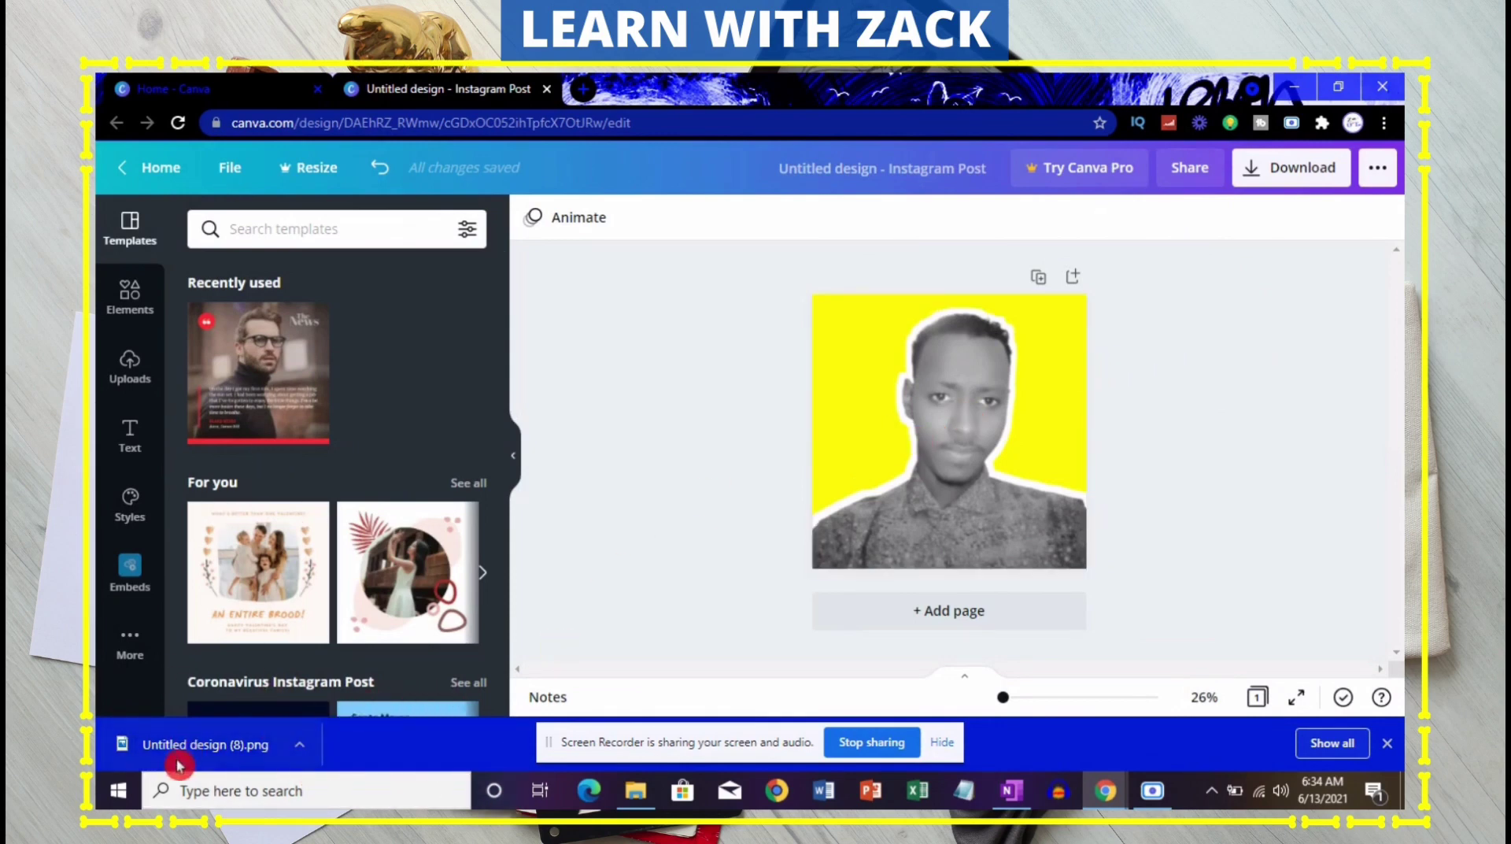
click(959, 794)
click(880, 744)
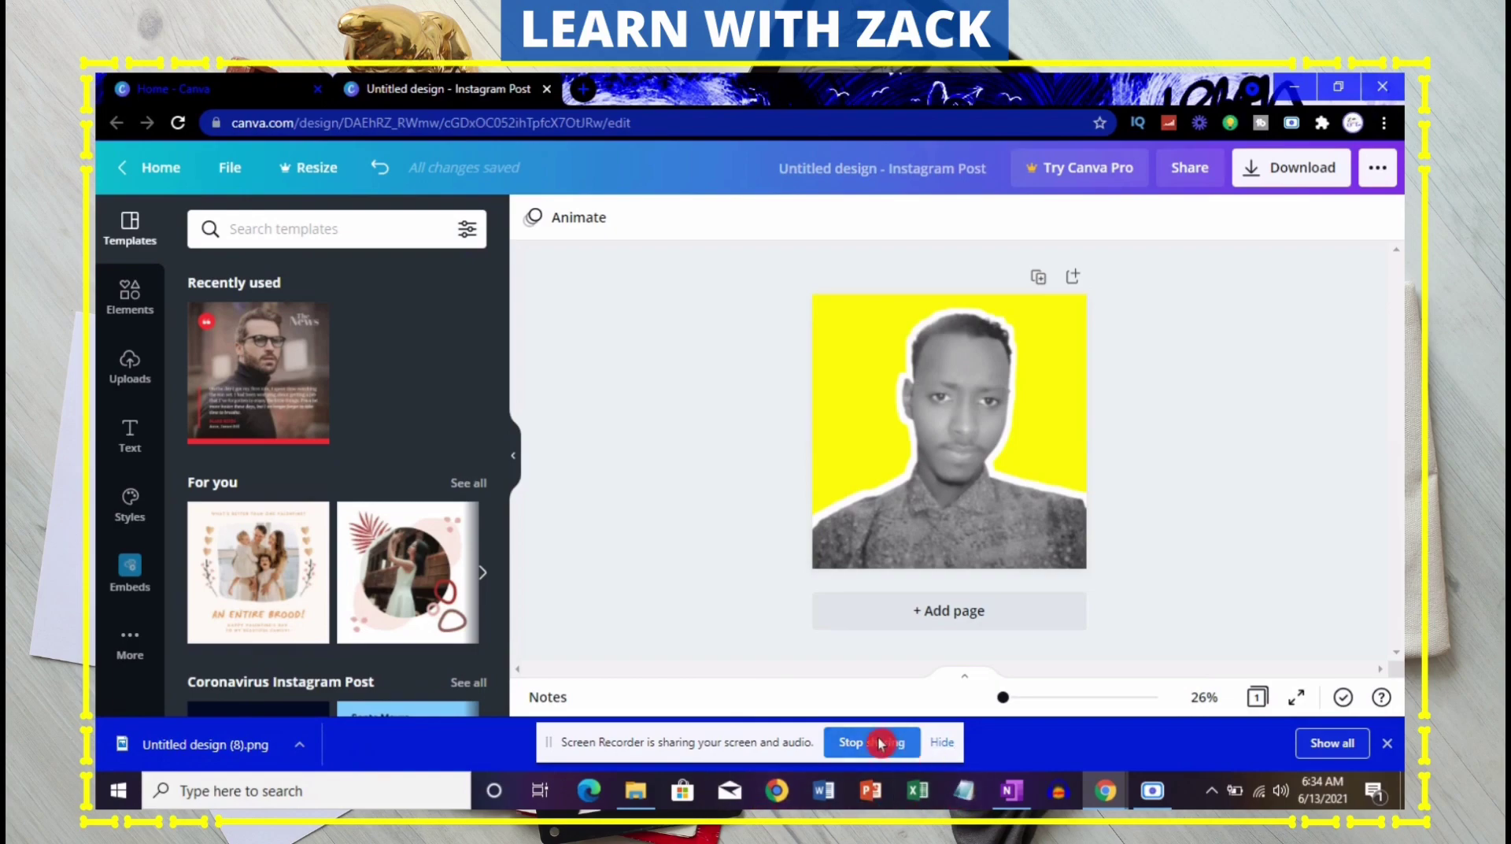